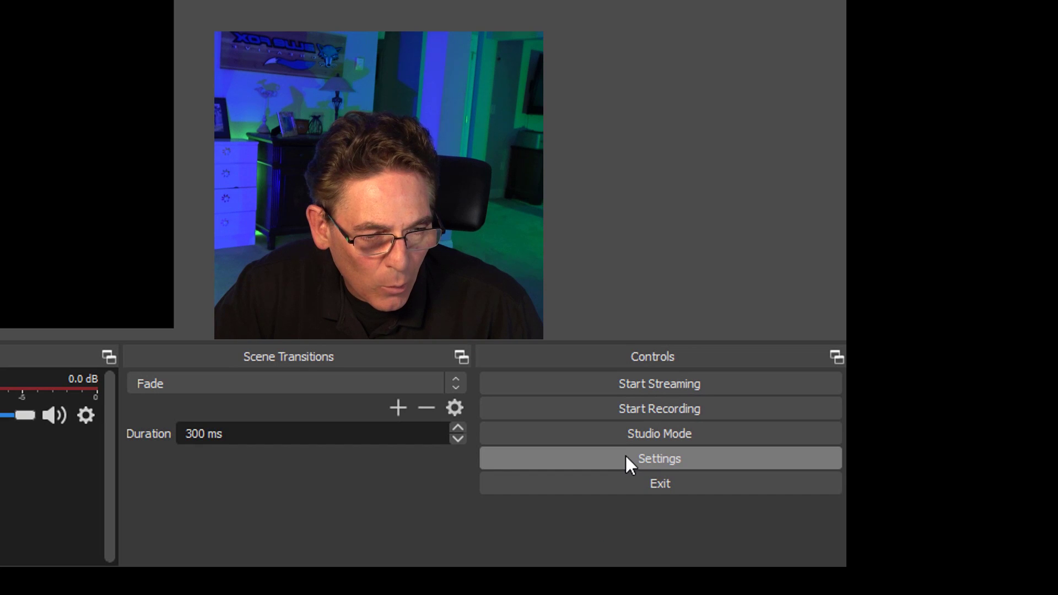
Open OBS Studio's Settings window from the Controls dock
left_click(627, 455)
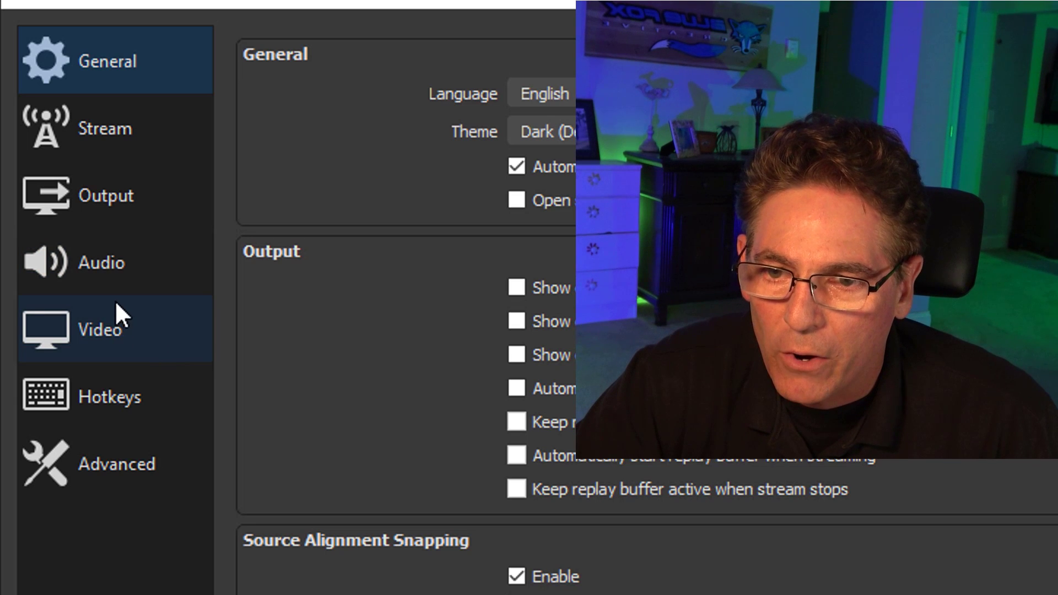
On the Audio page, set Desktop Audio to Default and Mic/Auxiliary Audio to the ATR USB microphone
left_click(113, 266)
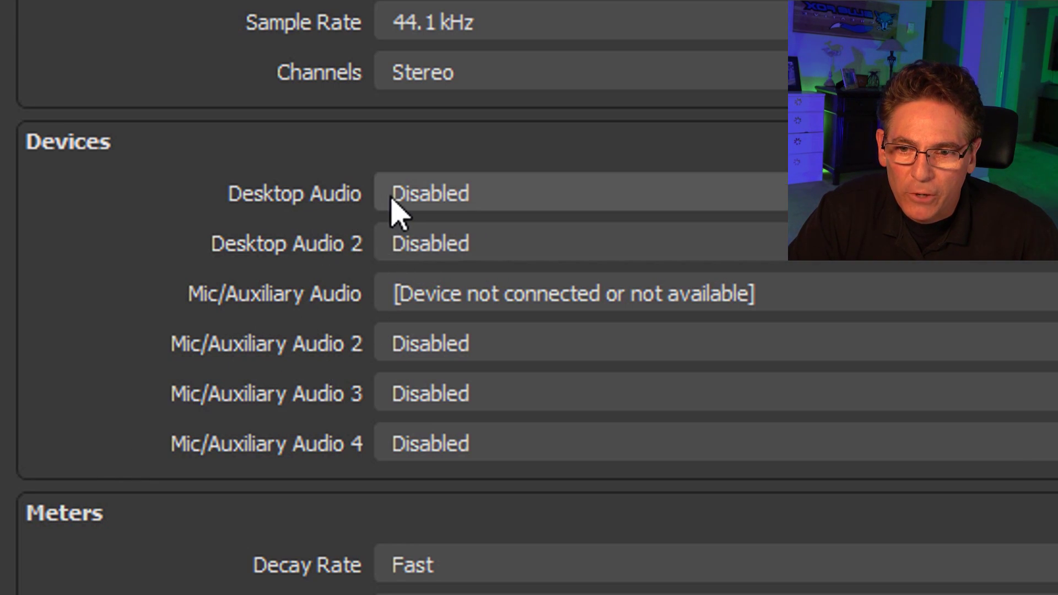
left_click(518, 196)
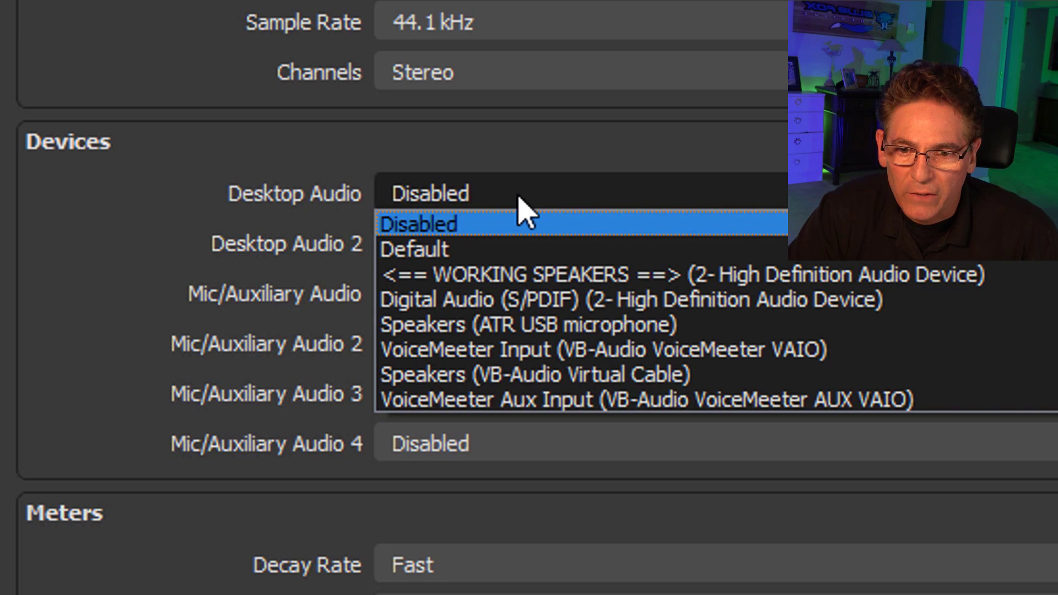
left_click(510, 250)
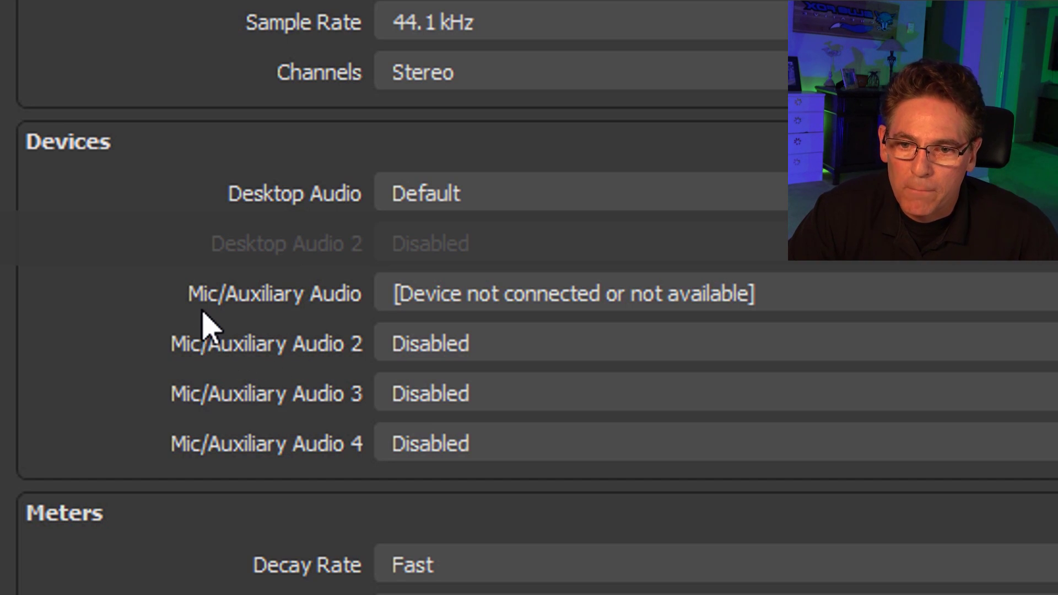
left_click(470, 297)
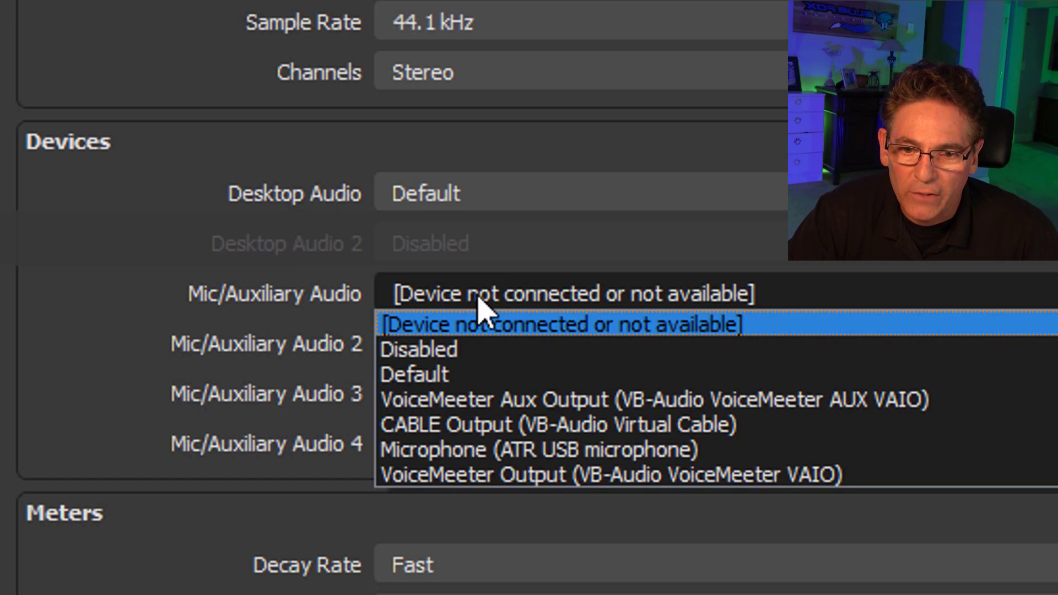
left_click(673, 449)
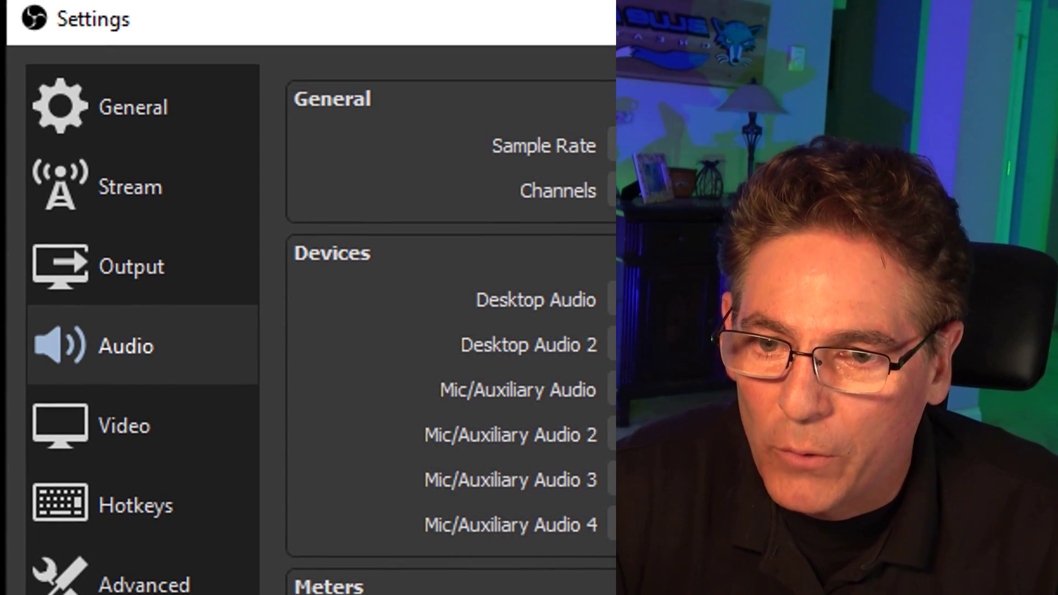
Set Base (Canvas) and Output (Scaled) Resolution both to 1920x1080 on the Video page
left_click(147, 441)
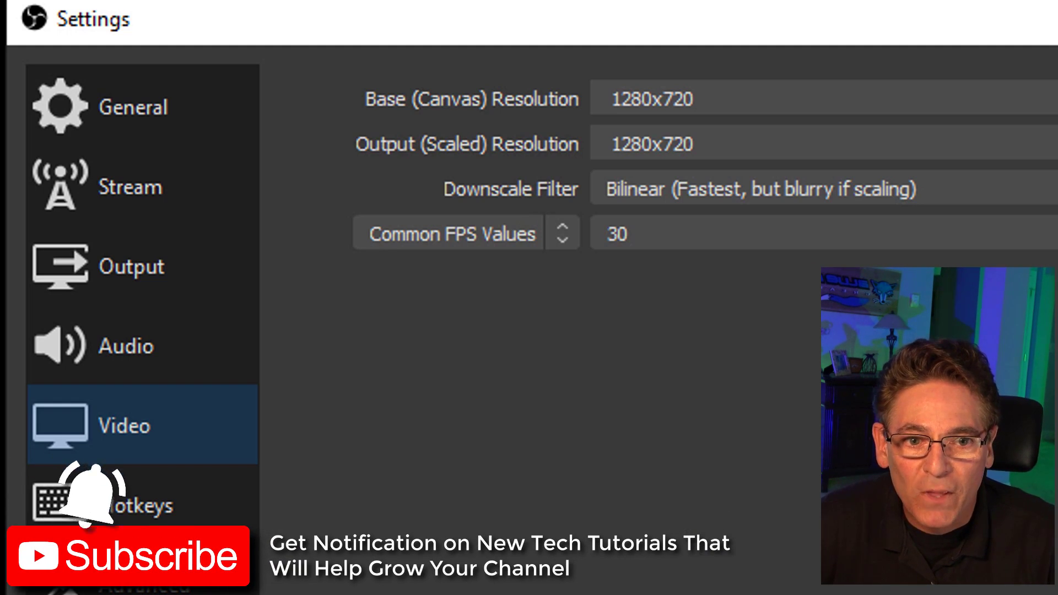
left_click(744, 98)
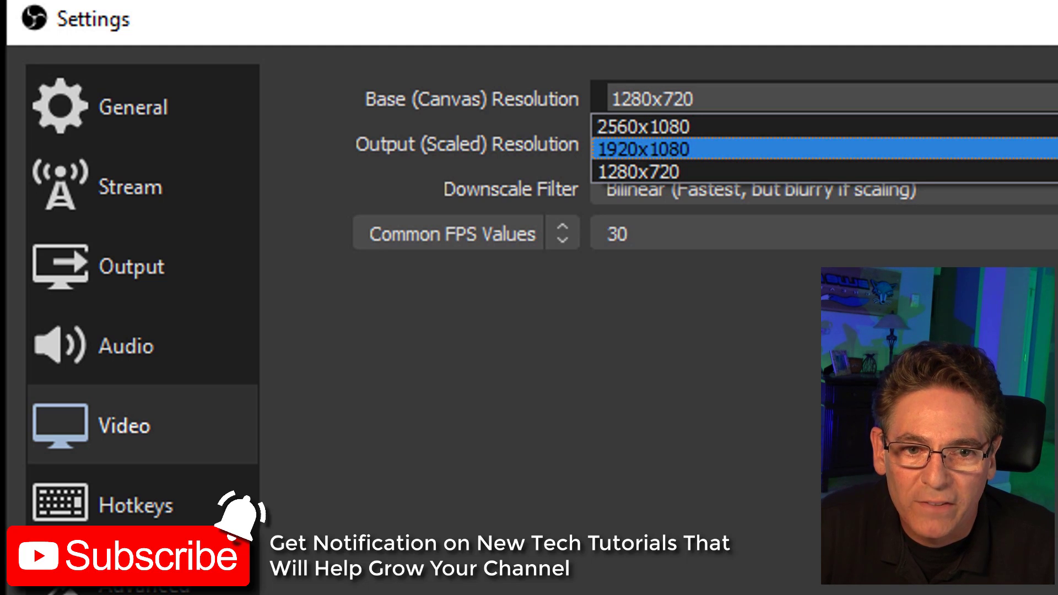
left_click(644, 149)
left_click(744, 144)
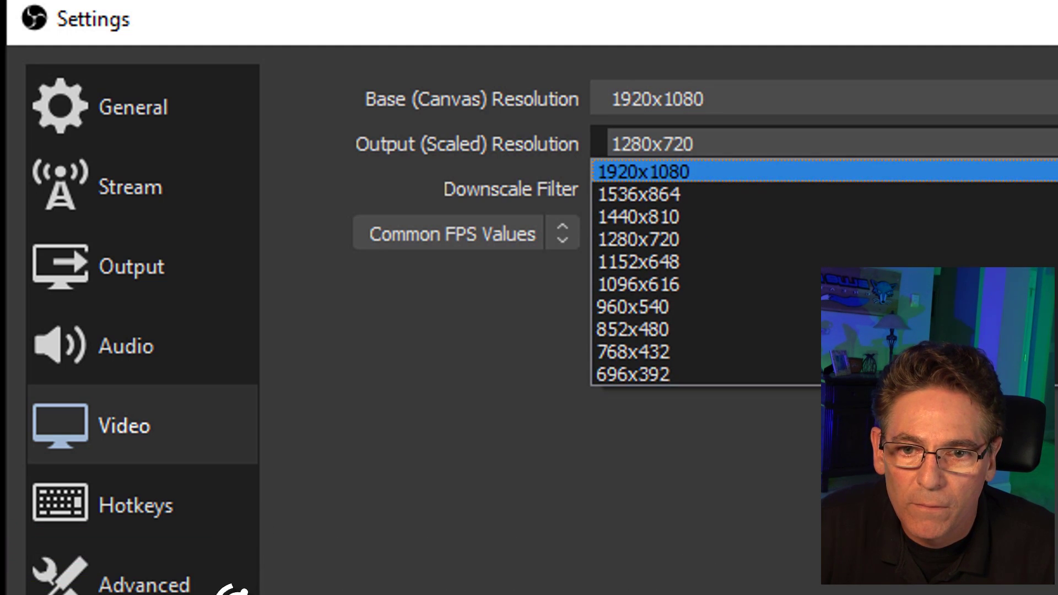
key("Return")
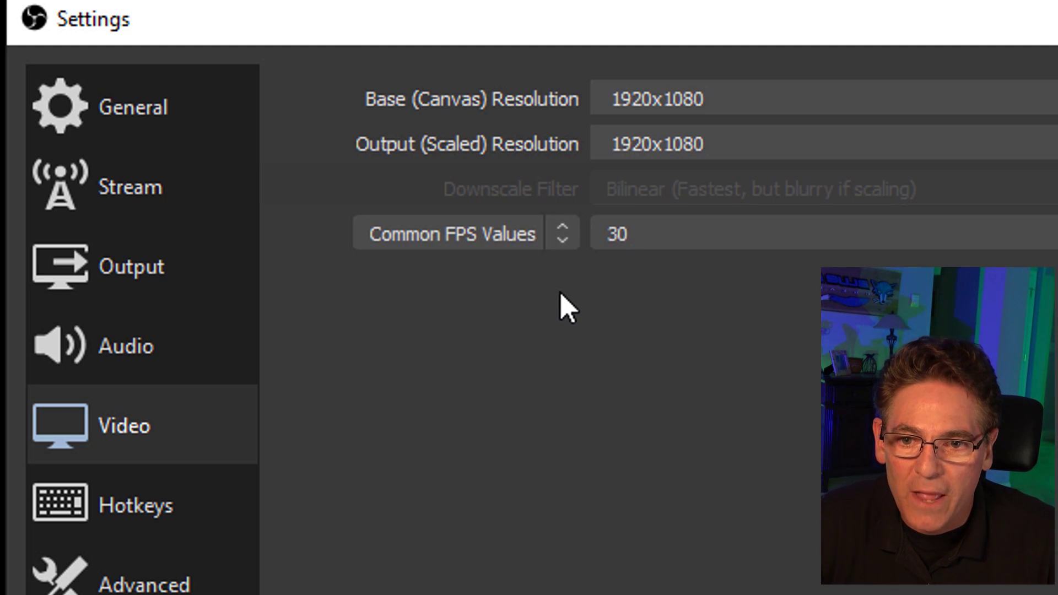
Change Common FPS Values from 30 to 60
left_click(727, 235)
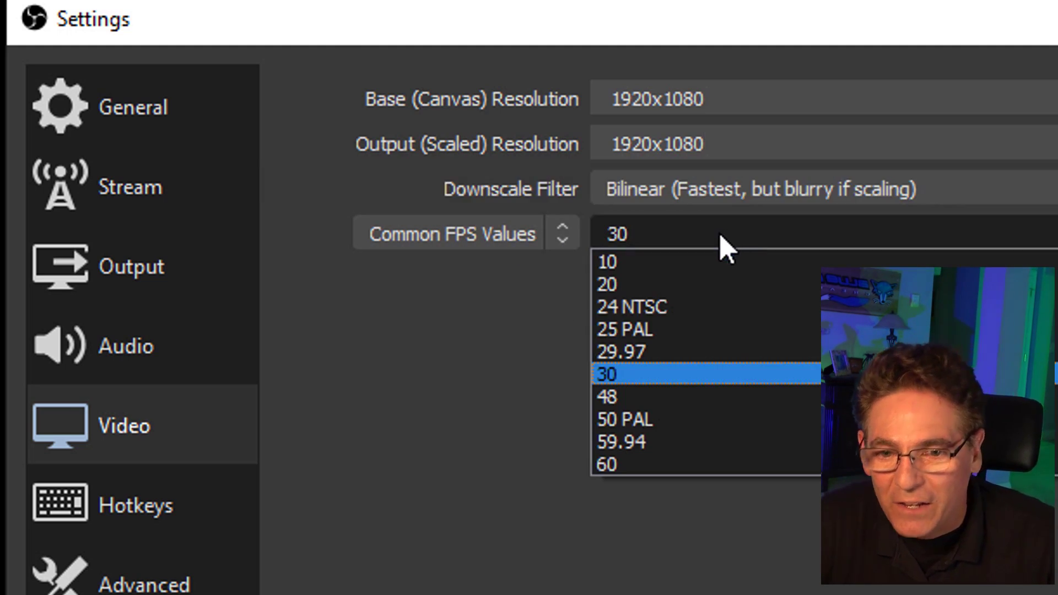
left_click(645, 464)
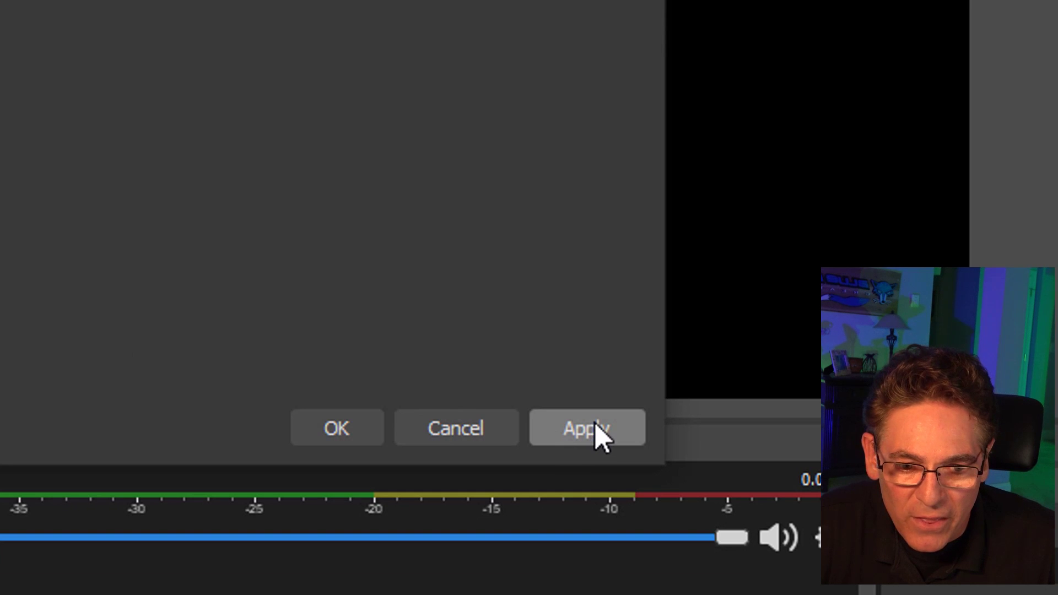
Apply the 60 FPS change and put the Output page in Advanced output mode
left_click(598, 429)
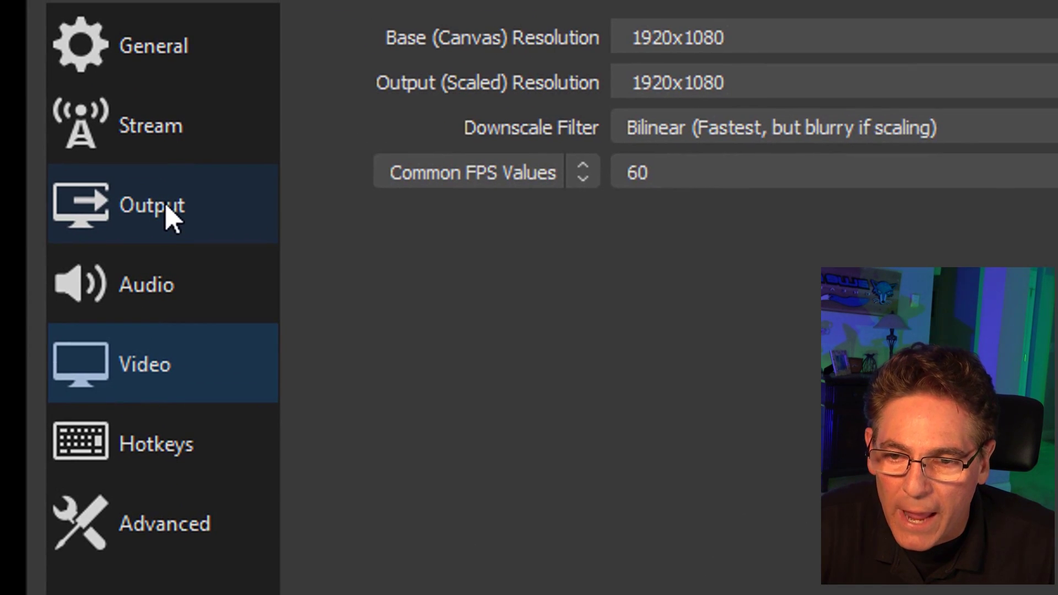
left_click(18, 104)
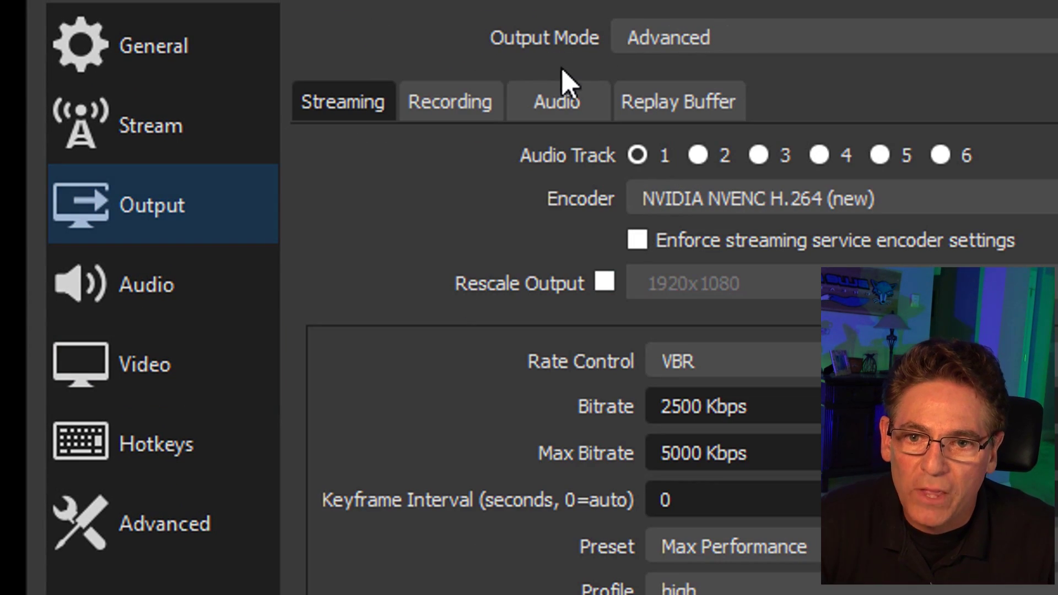
left_click(715, 39)
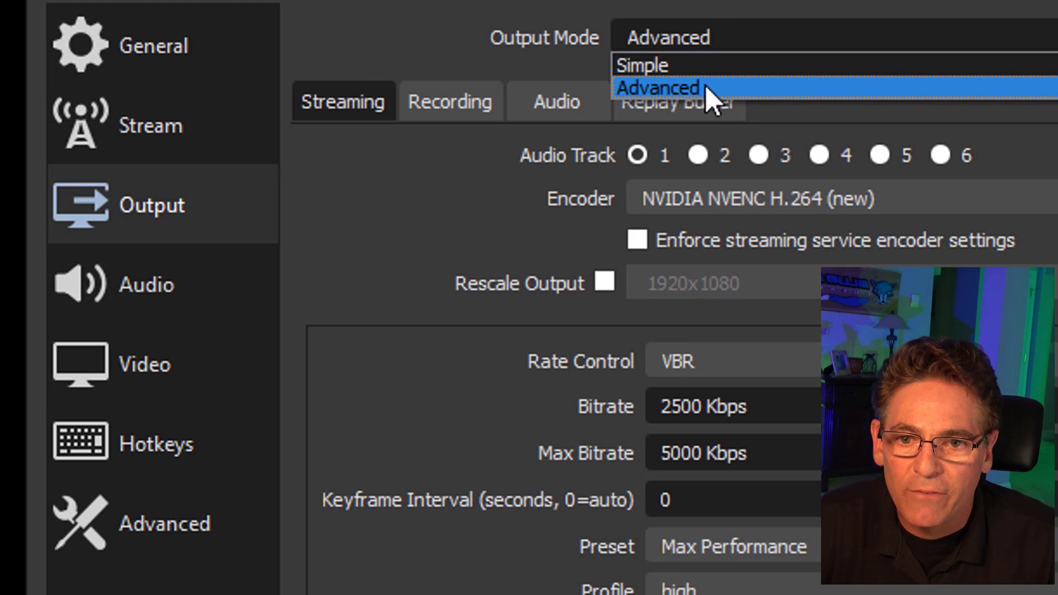
left_click(704, 85)
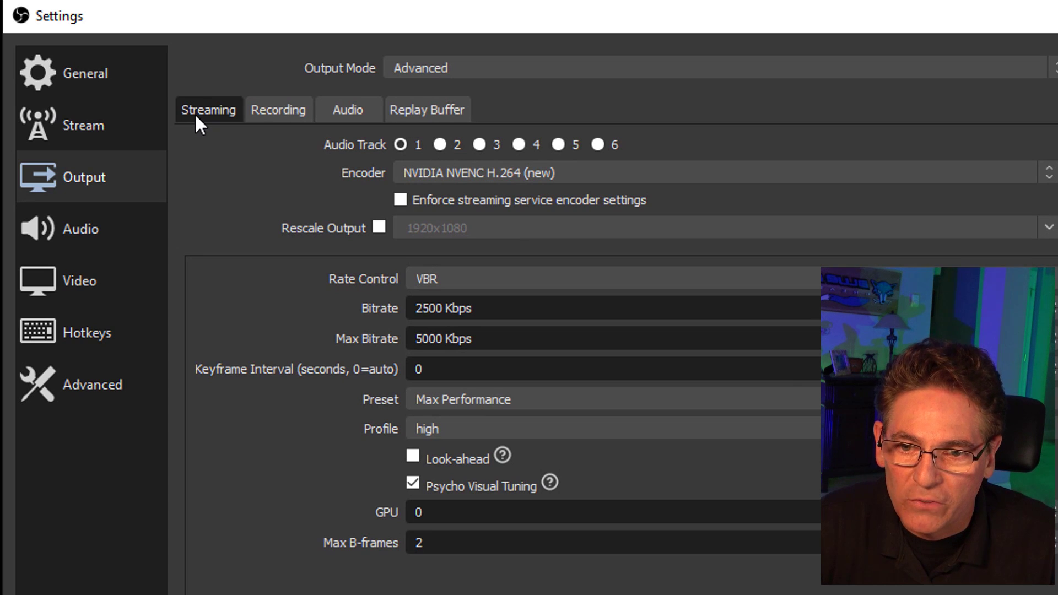
left_click(201, 104)
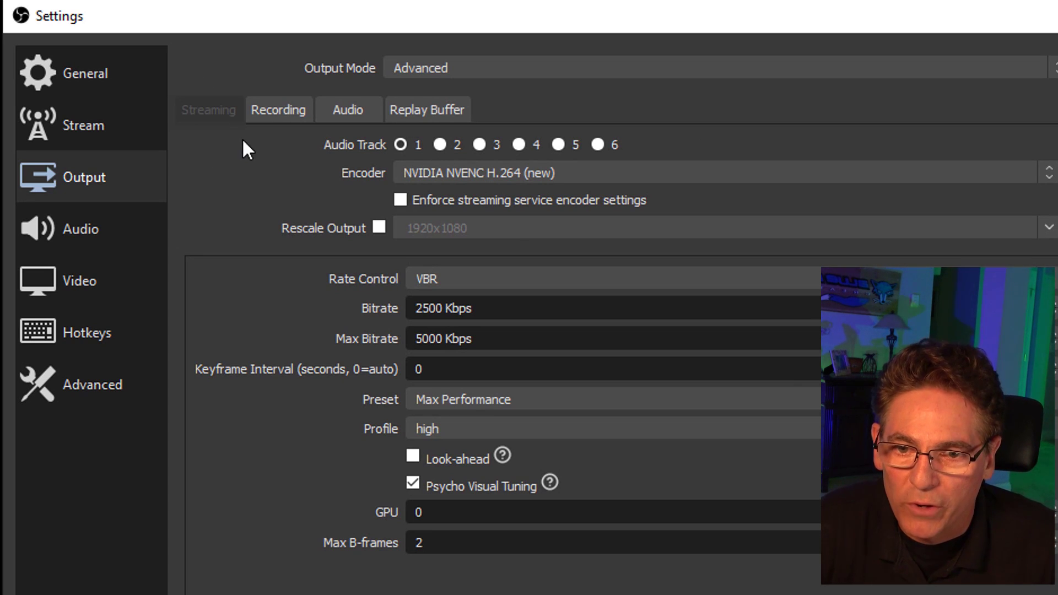
On the Recording tab, keep Generate File Name without Space enabled and mp4 as the format
left_click(279, 111)
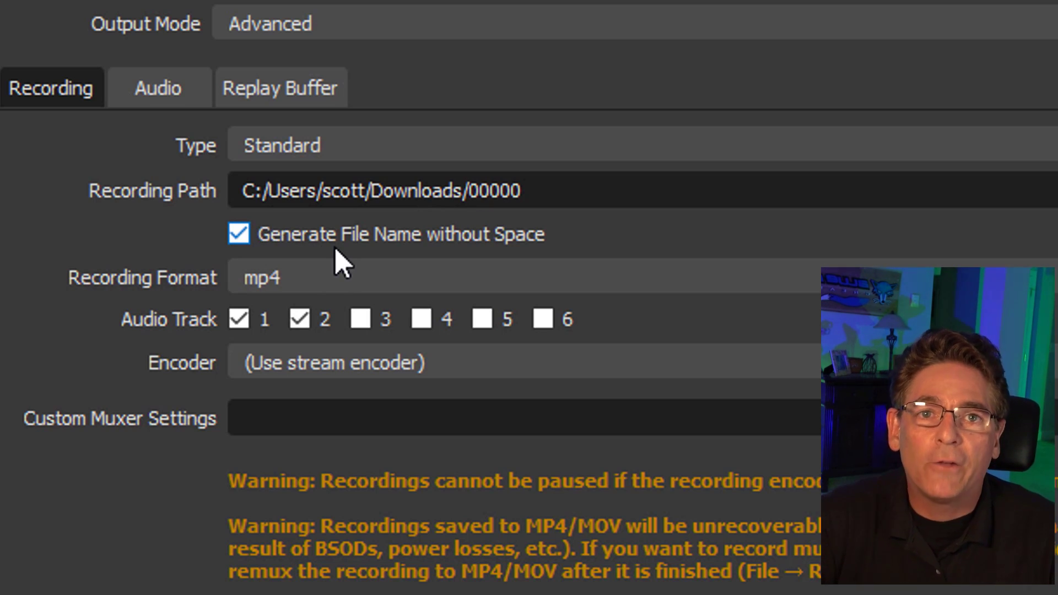
left_click(237, 233)
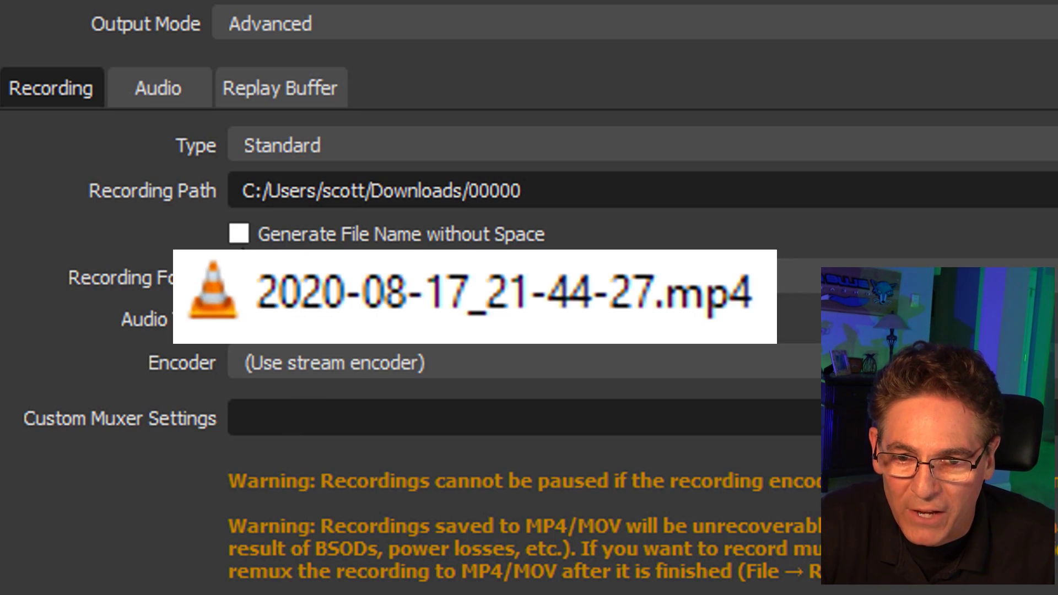
left_click(238, 233)
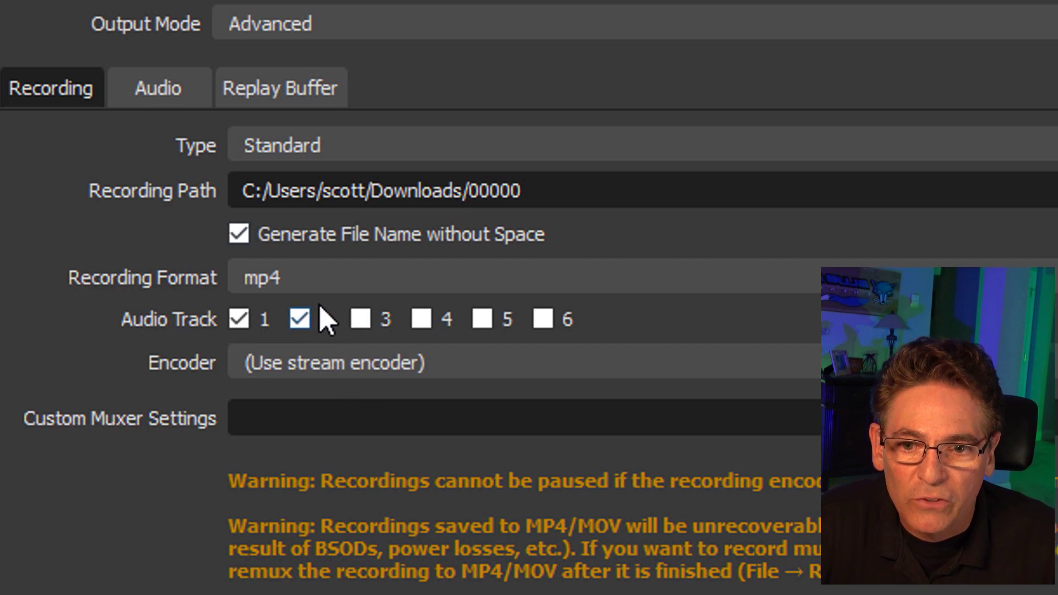
left_click(319, 277)
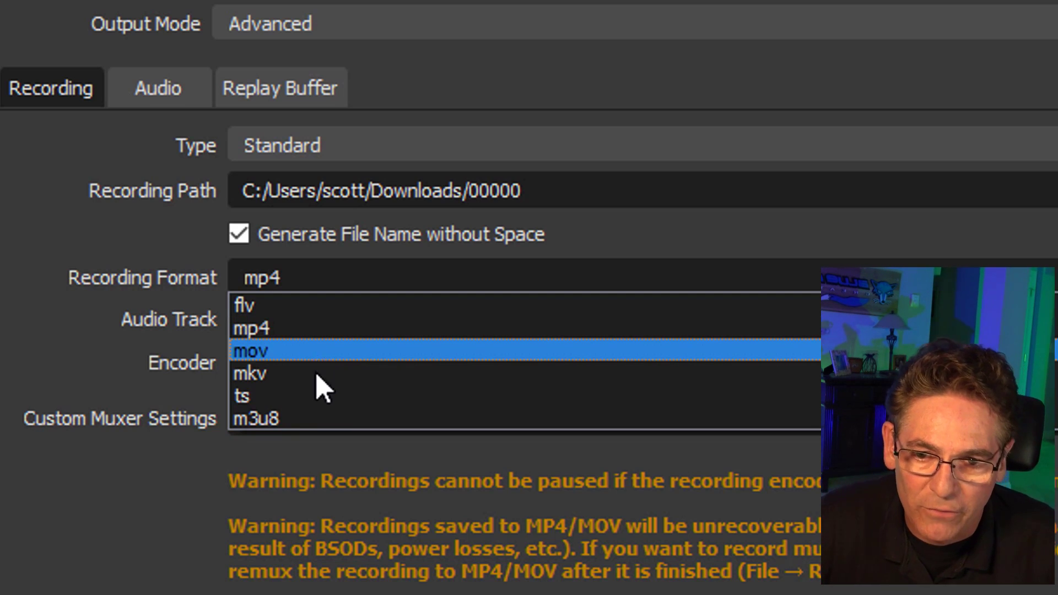
left_click(149, 548)
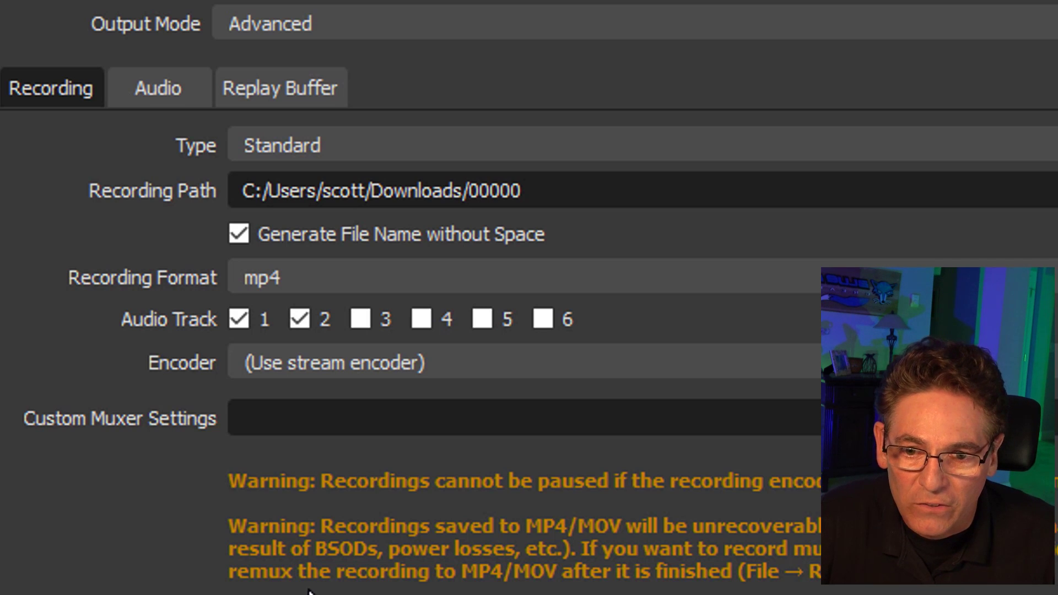
Choose NVIDIA NVENC H.264 (new) as the recording encoder
left_click(444, 362)
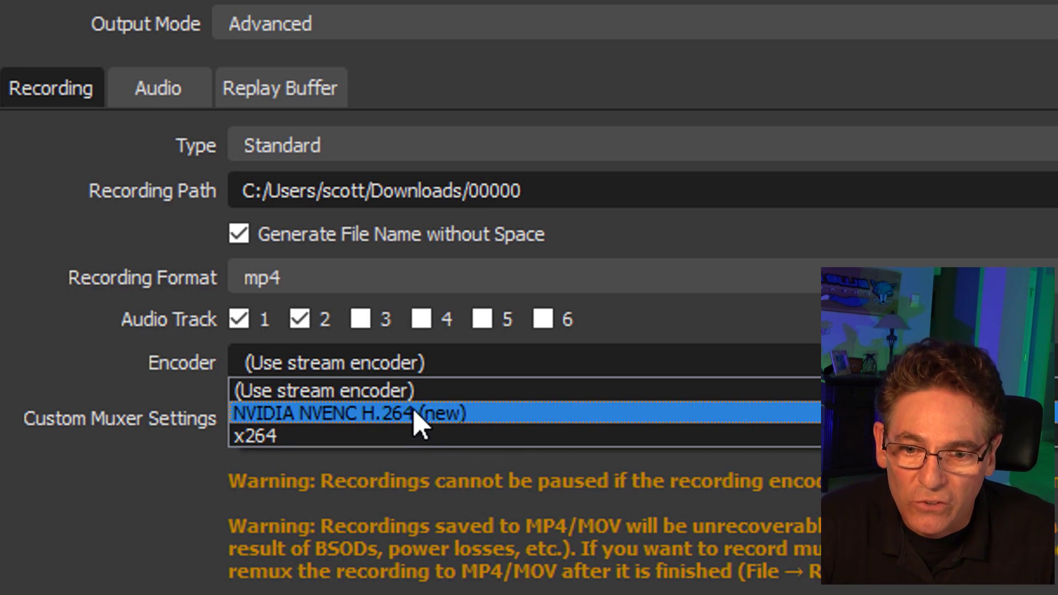
left_click(460, 414)
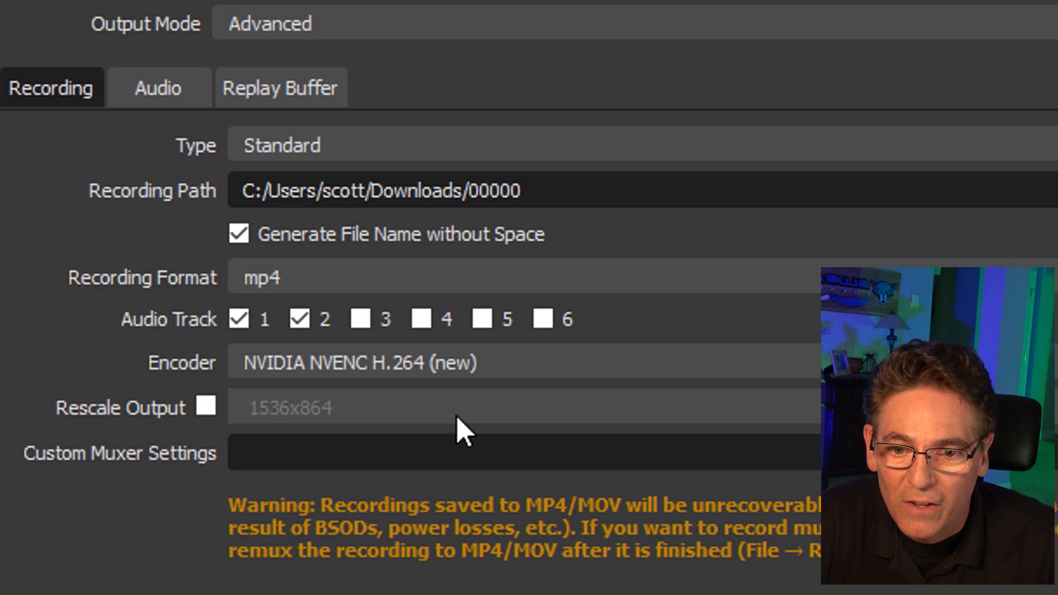
left_click(400, 370)
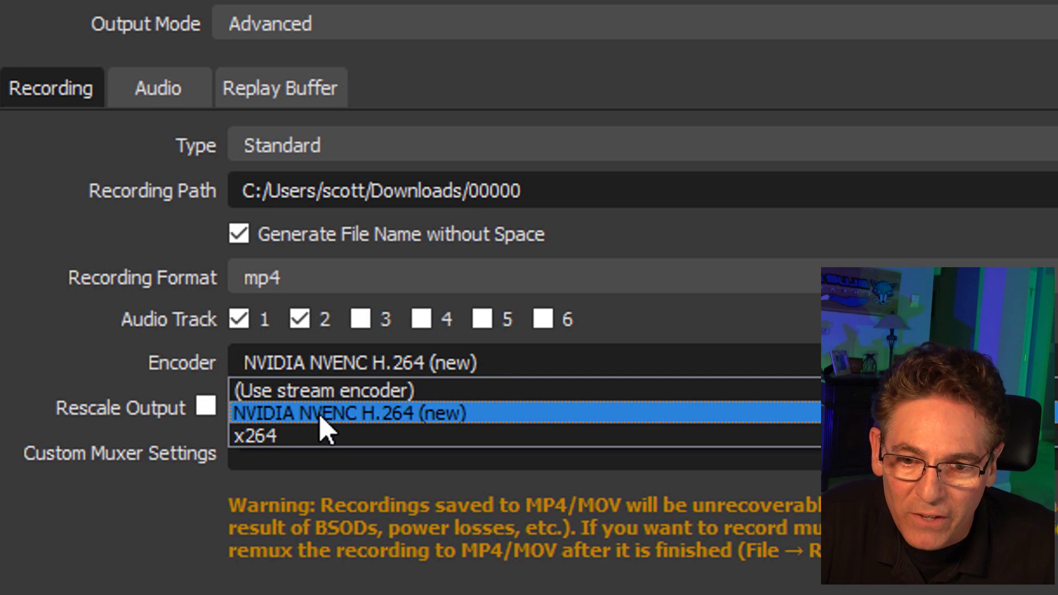
left_click(350, 417)
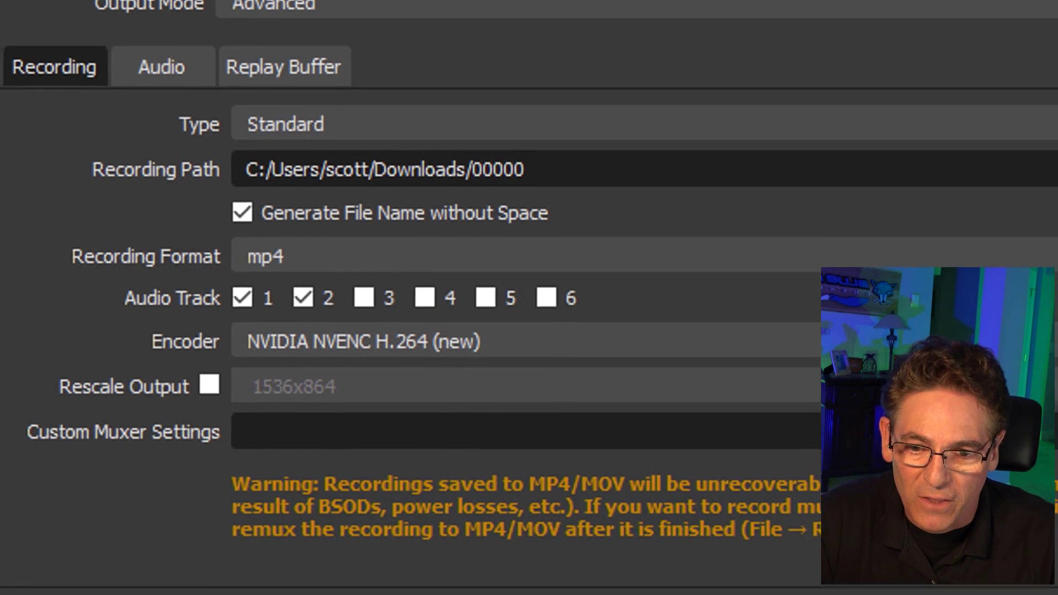
Set the recording rate control to Lossless and the preset to Max Quality
left_click(389, 286)
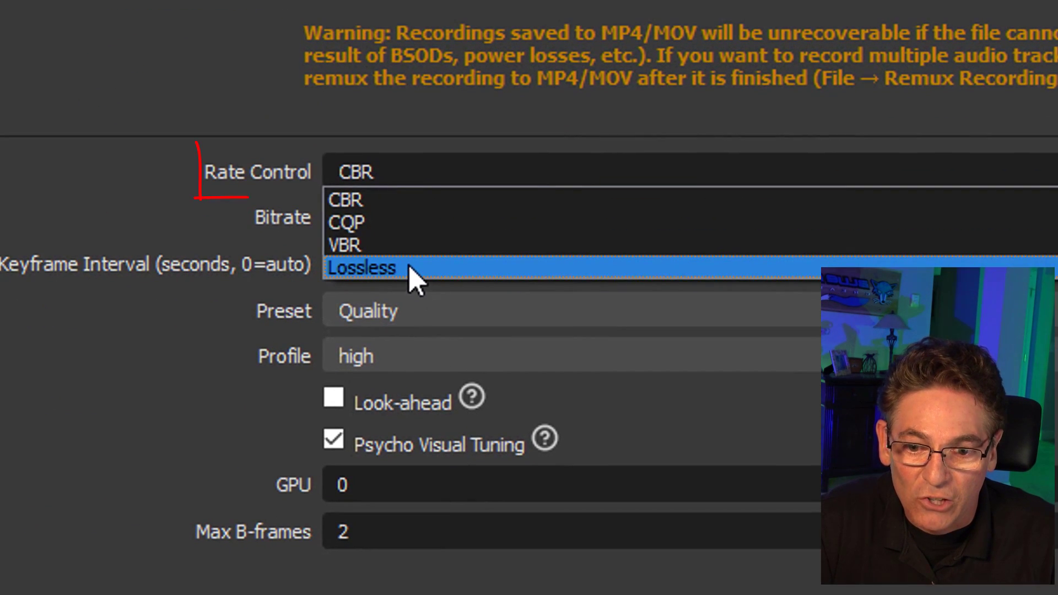
left_click(411, 268)
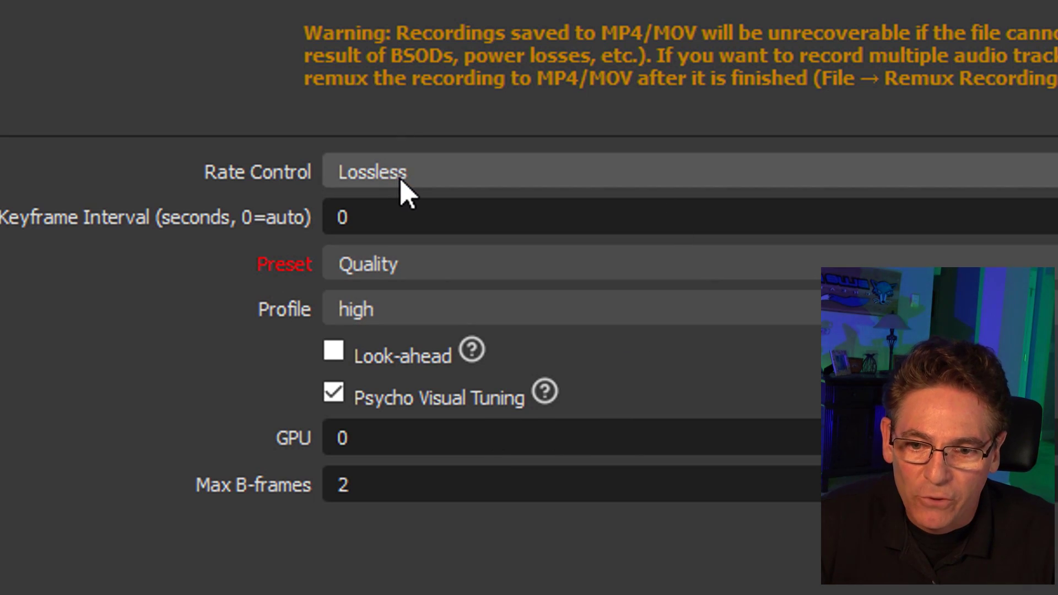
left_click(434, 172)
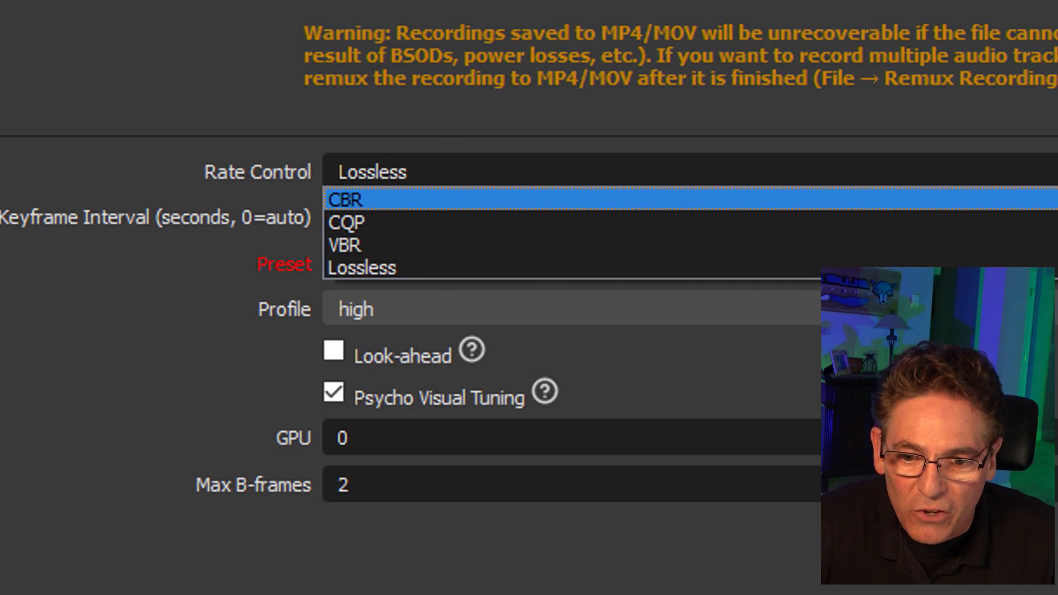
left_click(366, 269)
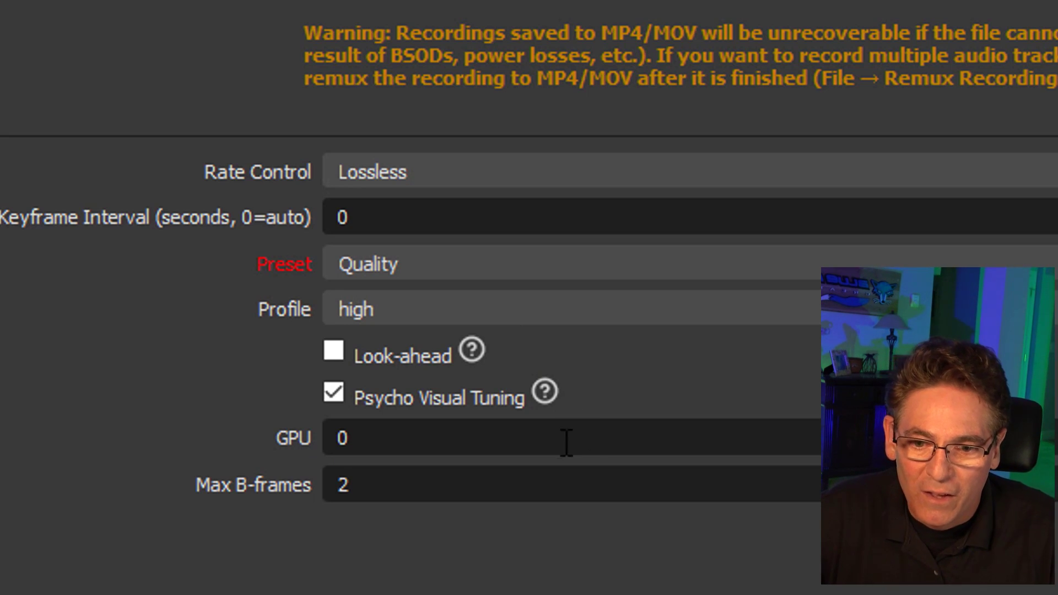
left_click(425, 270)
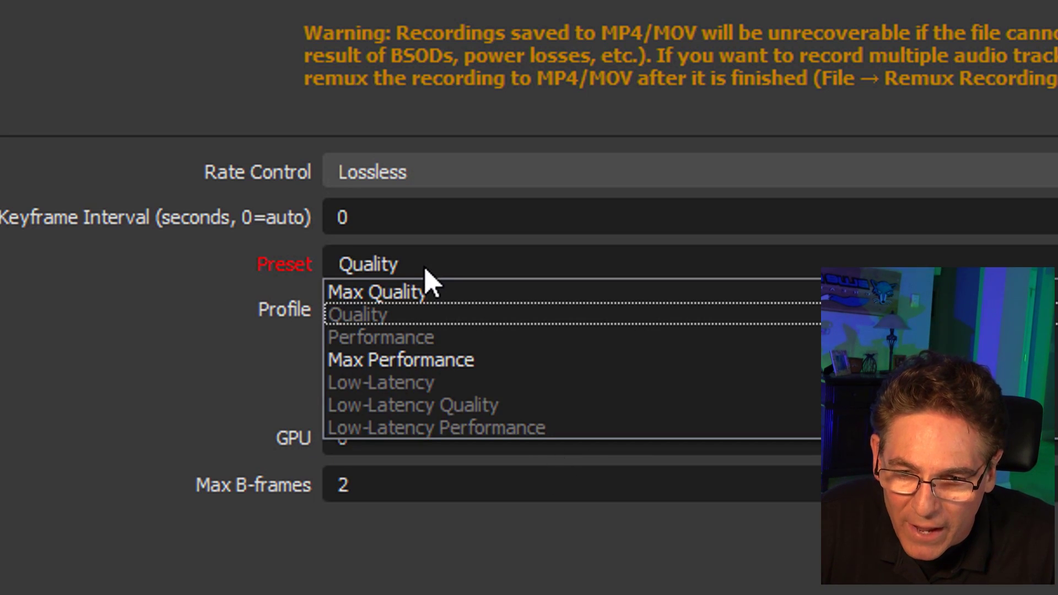
left_click(431, 290)
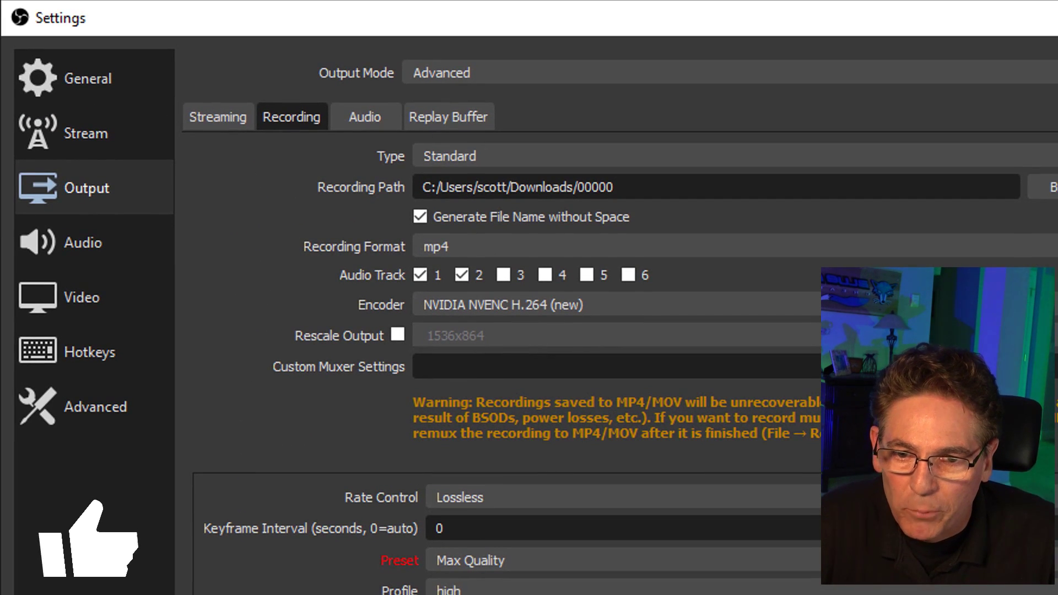
On the Output Audio tab, set Track 1 and Track 3 audio bitrate to 320
left_click(374, 119)
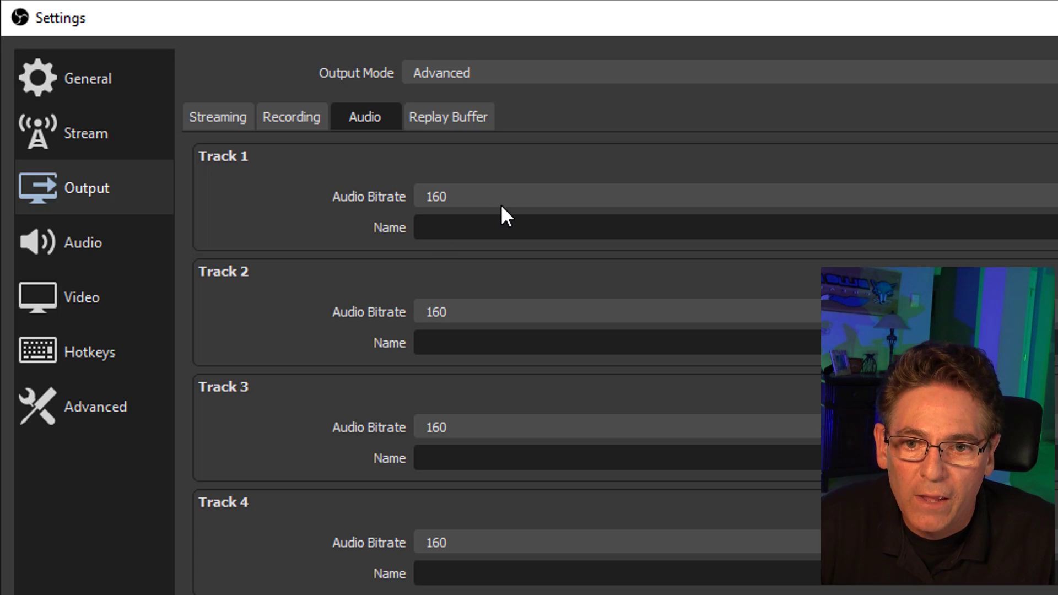
left_click(498, 196)
left_click(478, 339)
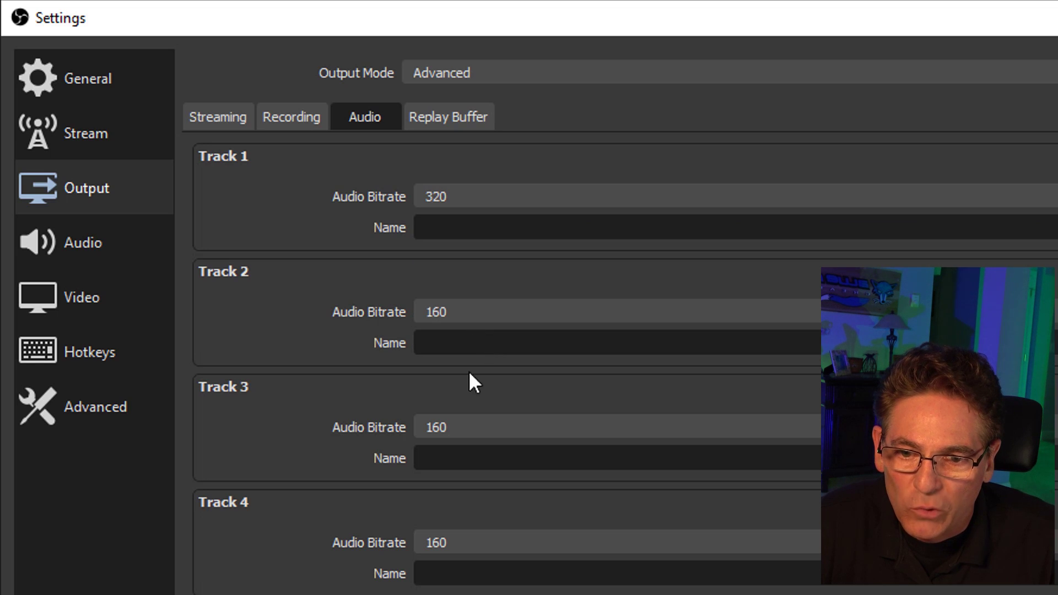
left_click(471, 428)
left_click(471, 571)
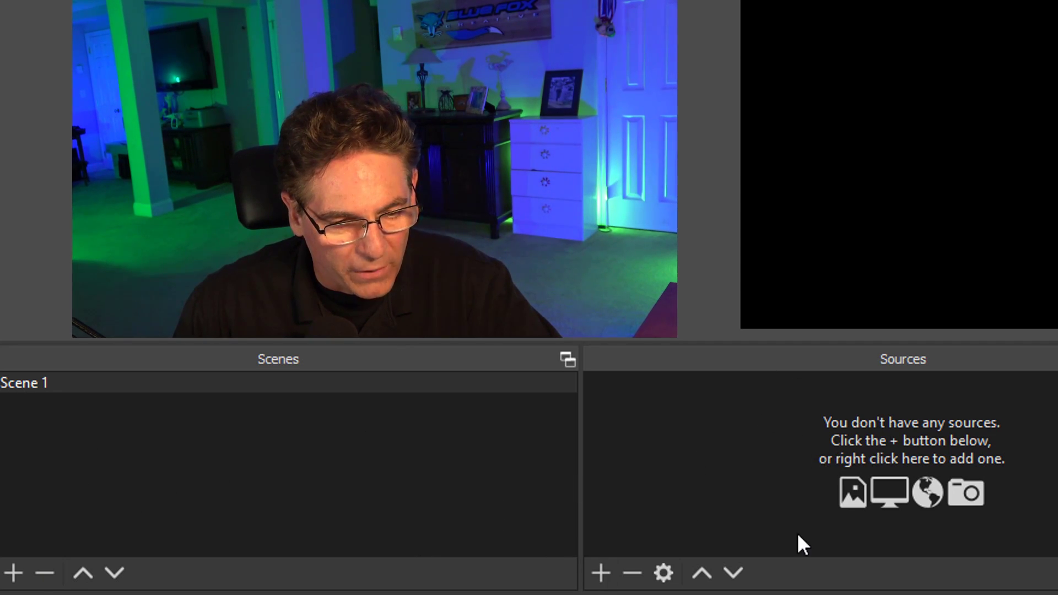
Add a Window Capture source named 'Youtube Window' capturing the Brave YouTube window
left_click(600, 573)
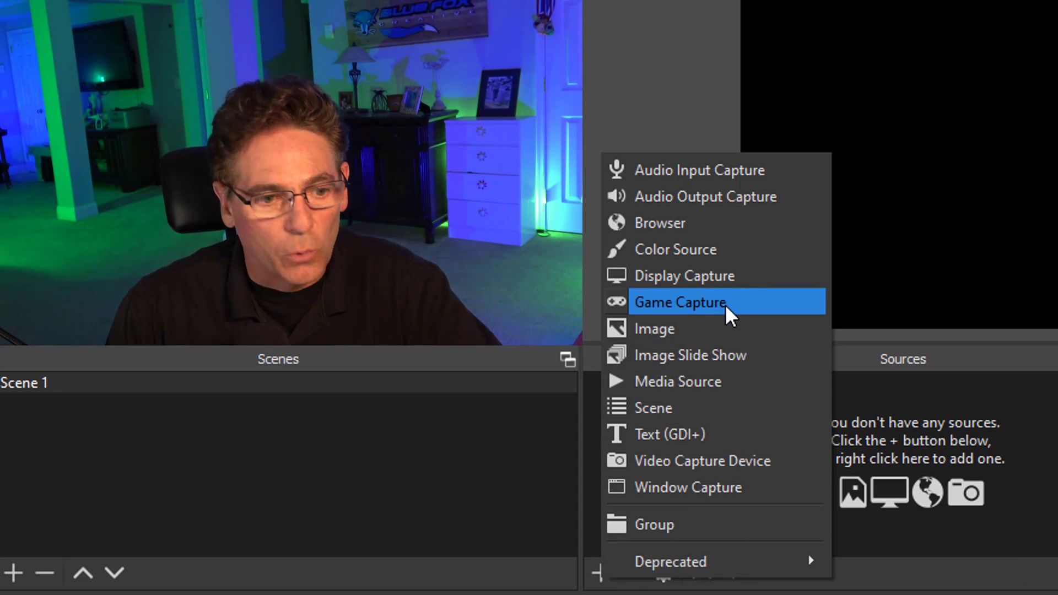
left_click(699, 488)
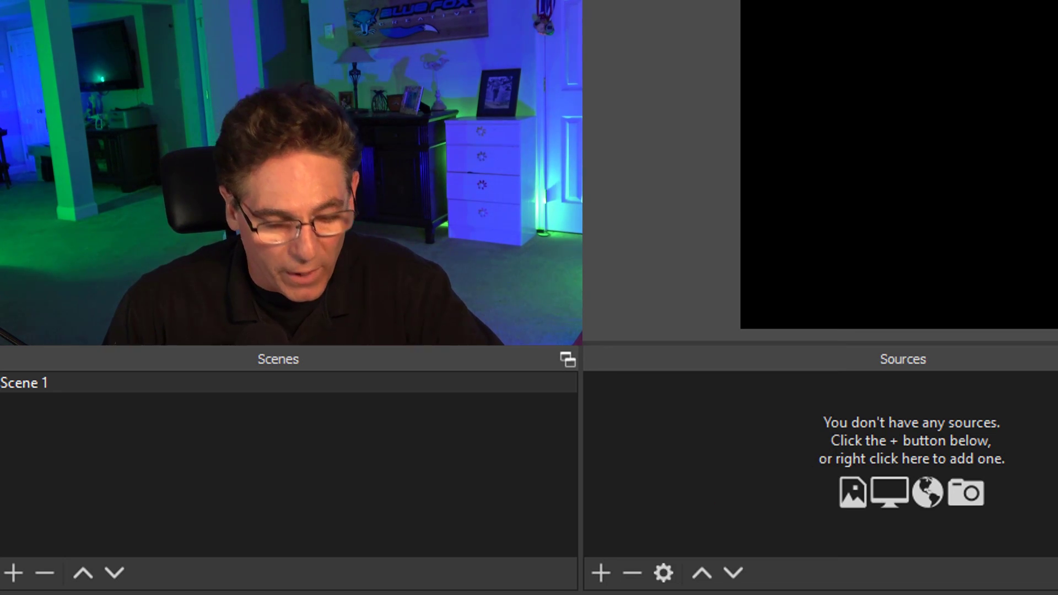
type("Y")
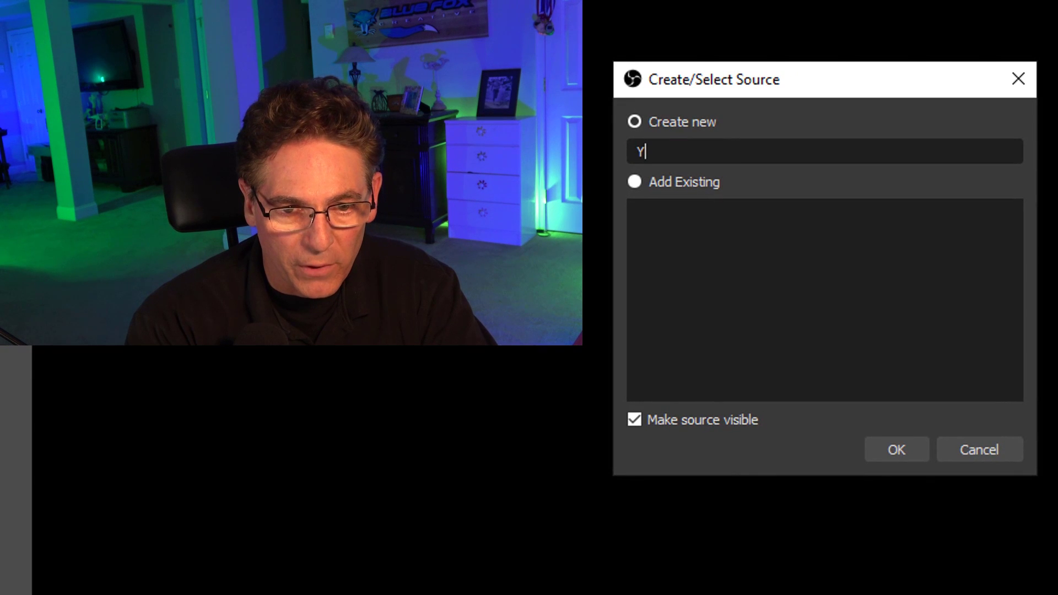
type("outube Window")
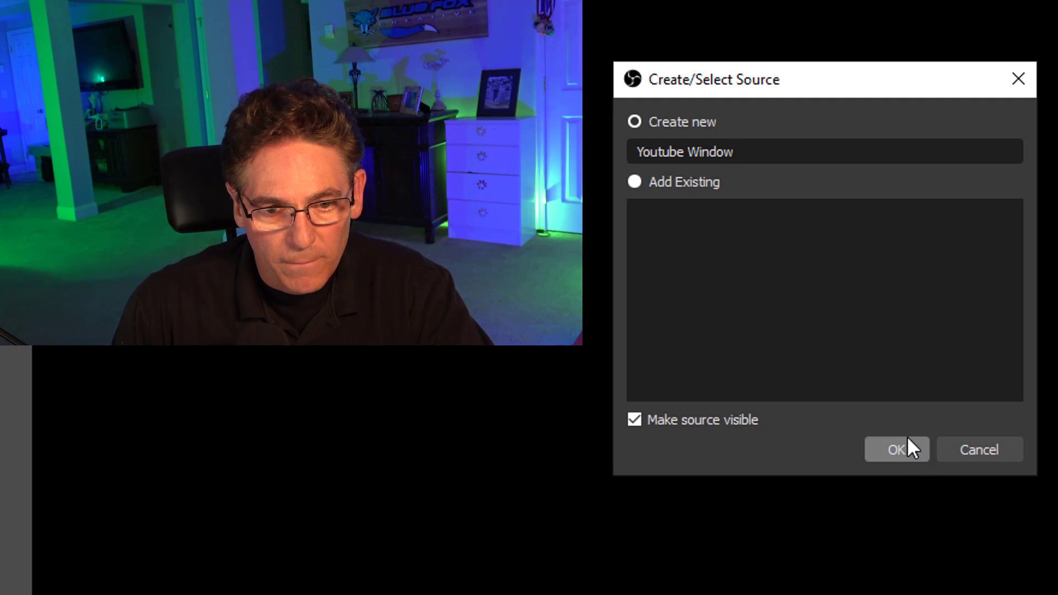
left_click(901, 451)
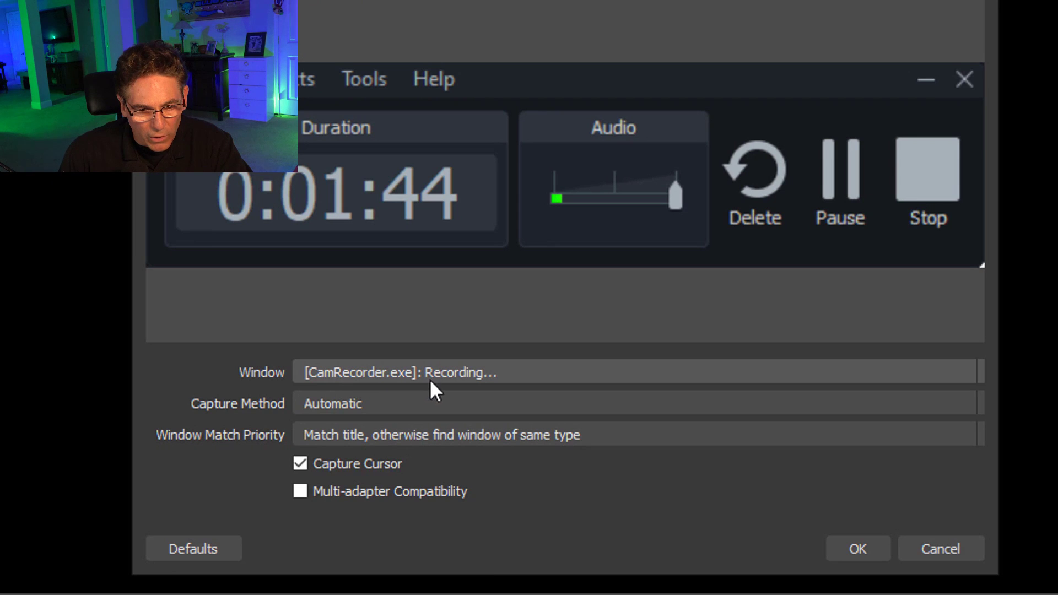
left_click(434, 381)
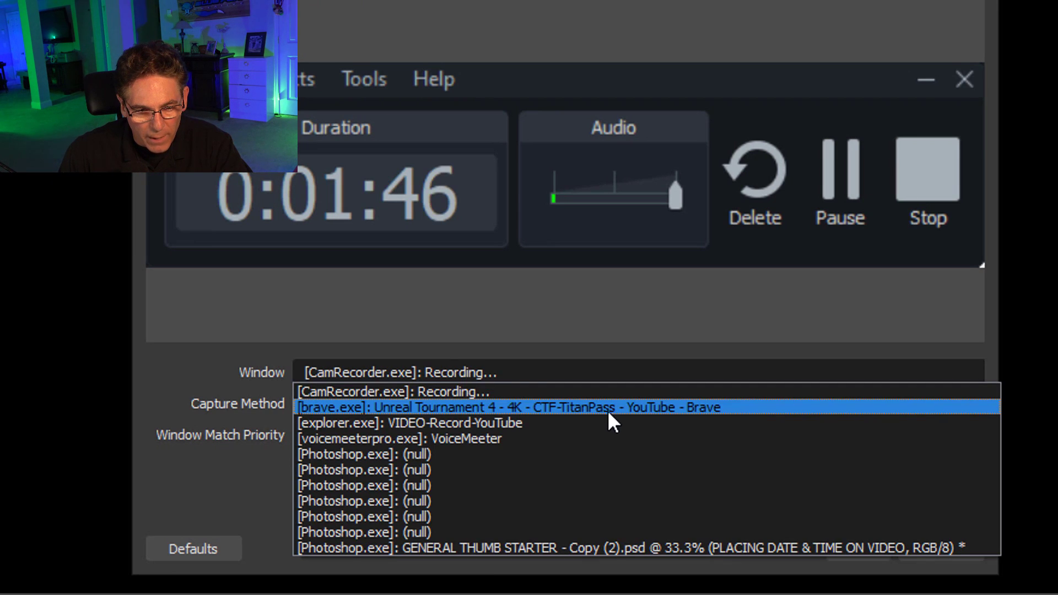
left_click(547, 408)
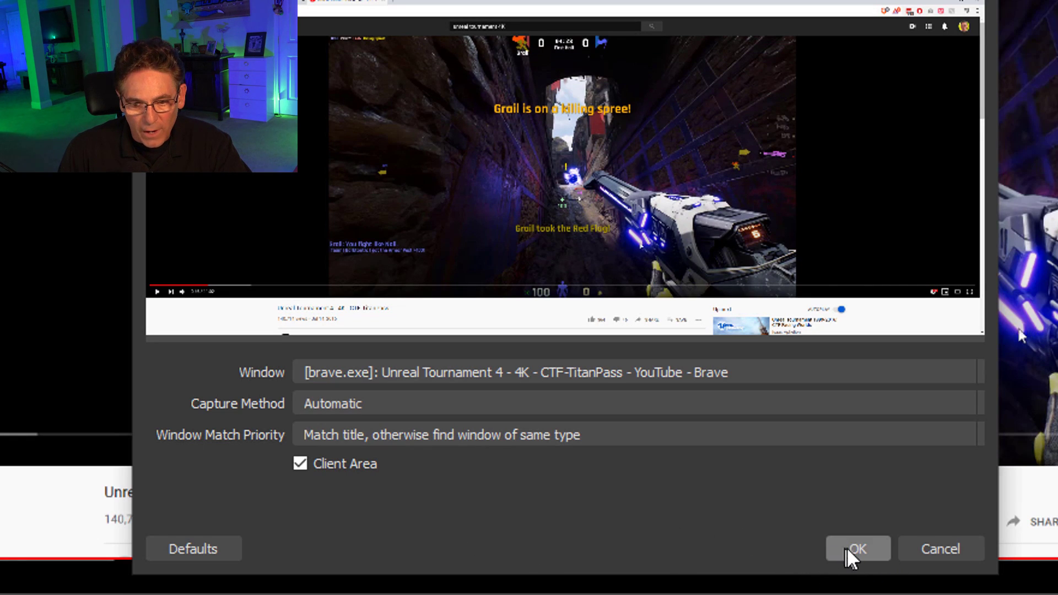
Crop the page below the video and both browser sides off the Youtube Window source
left_click(852, 551)
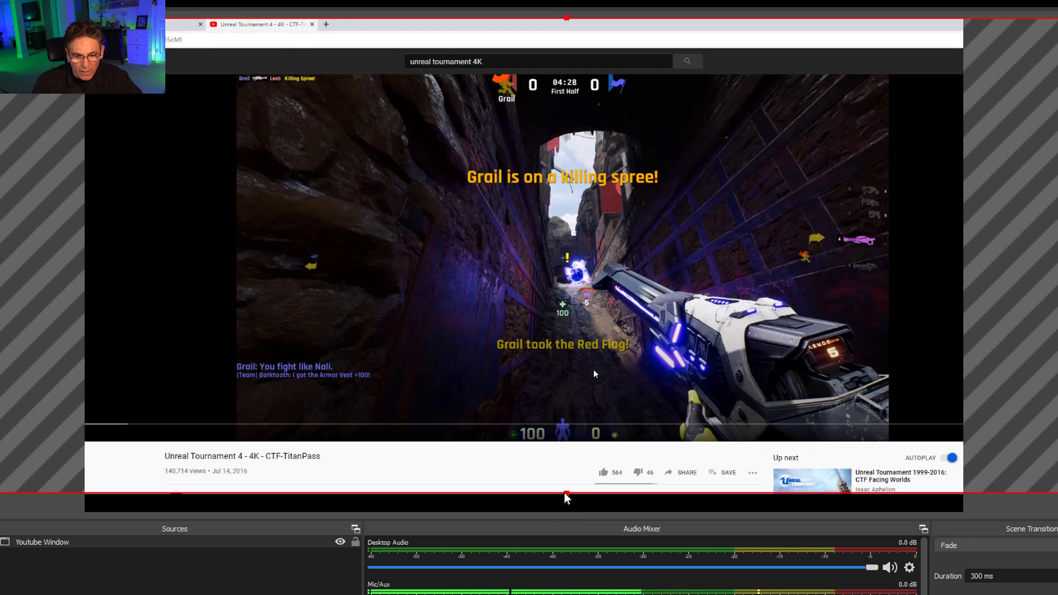
left_click_drag(564, 493, 569, 423)
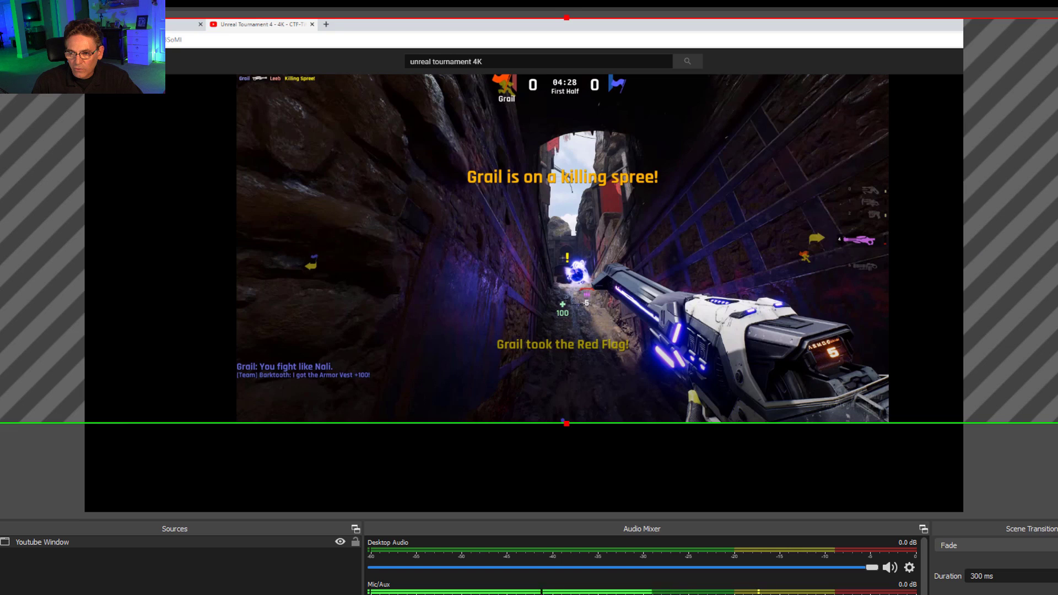
left_click_drag(1056, 220, 893, 222)
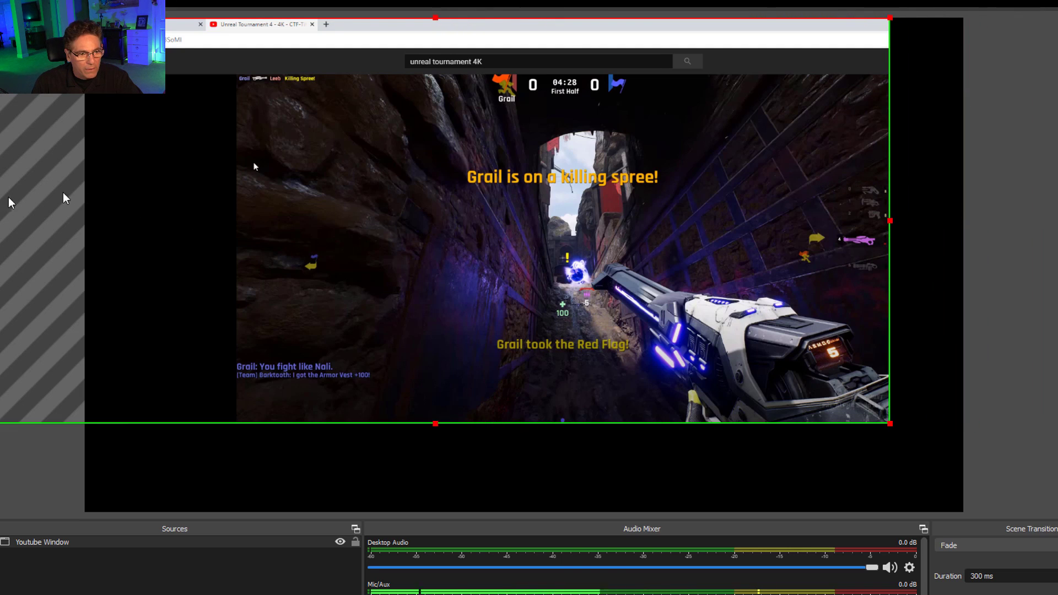
left_click_drag(2, 220, 235, 233)
left_click(565, 48, "ctrl")
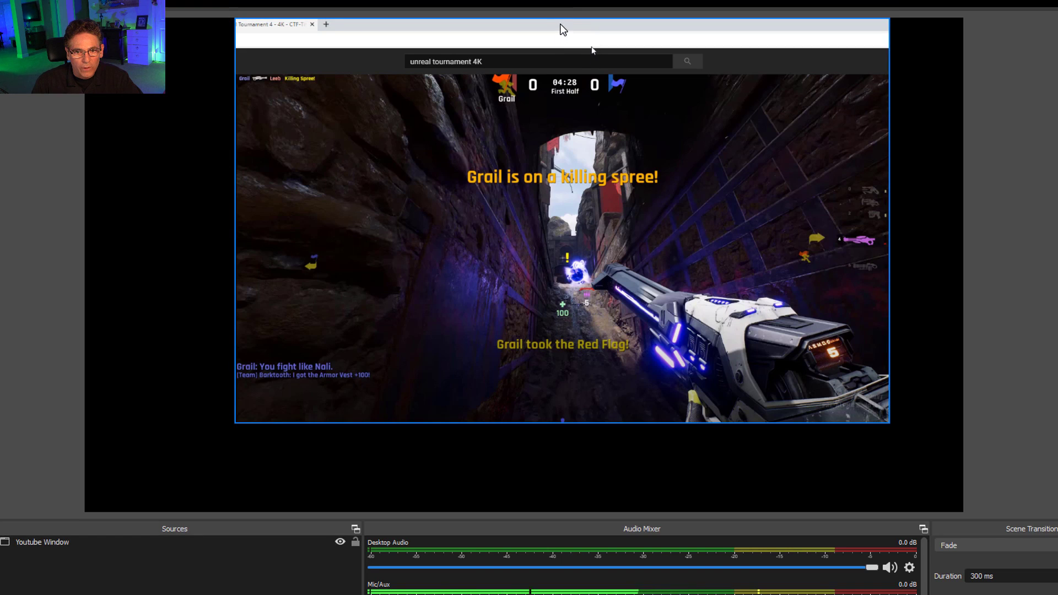
Crop away the browser tab, address and search bars, then enlarge and centre the video on the canvas
left_click_drag(561, 25, 563, 104)
left_click_drag(512, 174, 358, 89)
left_click_drag(740, 370, 881, 516)
left_click_drag(803, 460, 792, 461)
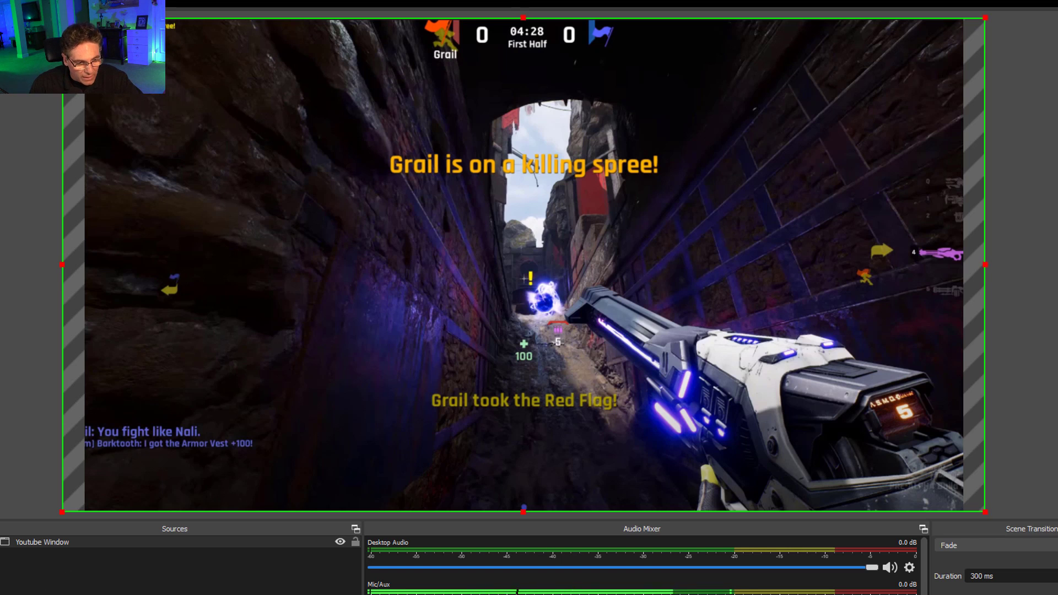
Add a Video Capture Device source named C922 using the c922 Pro Stream Webcam
left_click(11, 594)
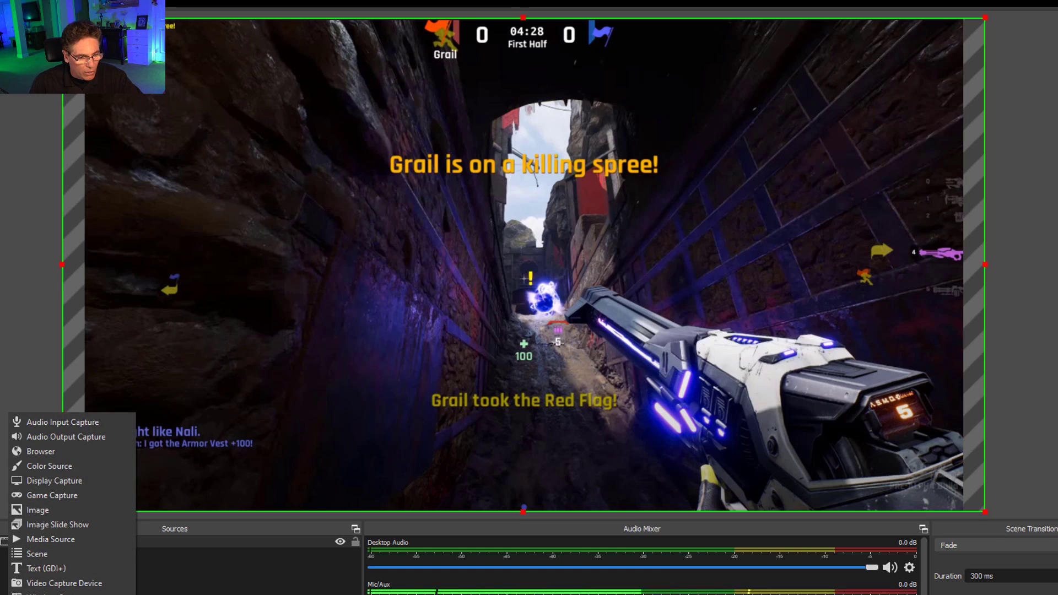
left_click(112, 585)
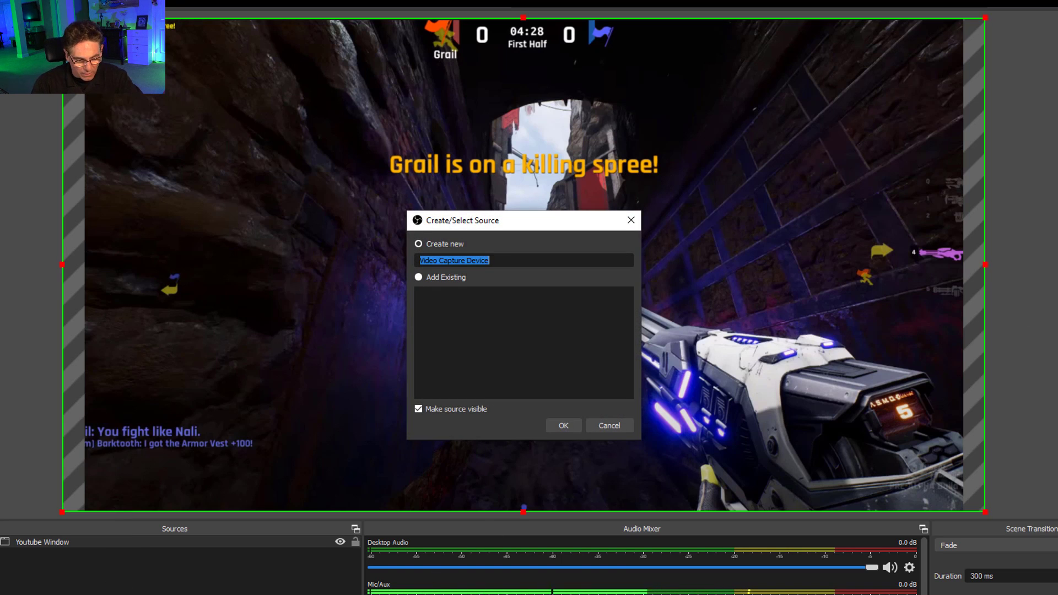
type("C922")
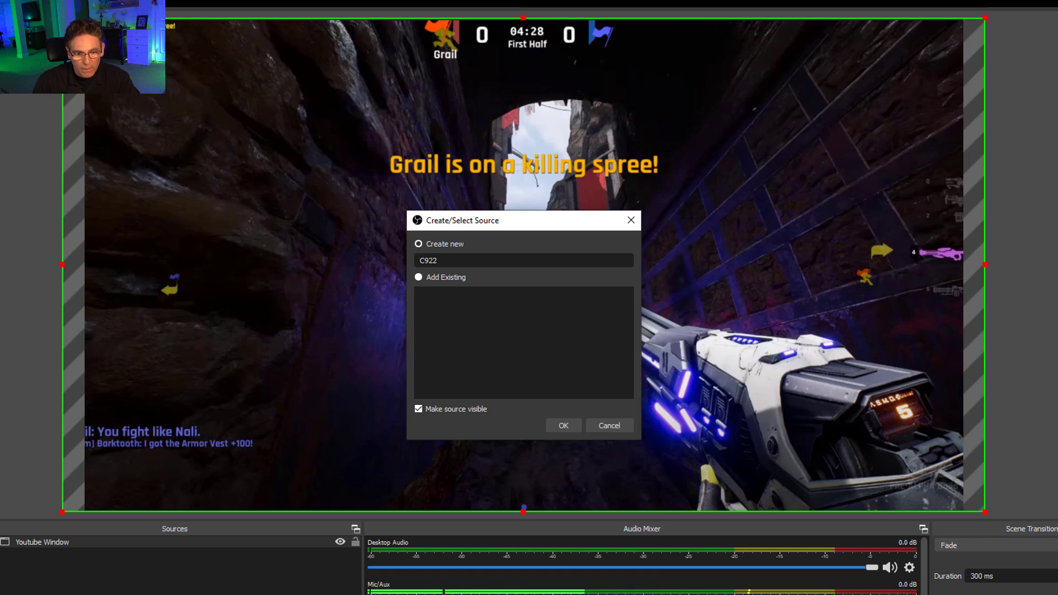
left_click(557, 427)
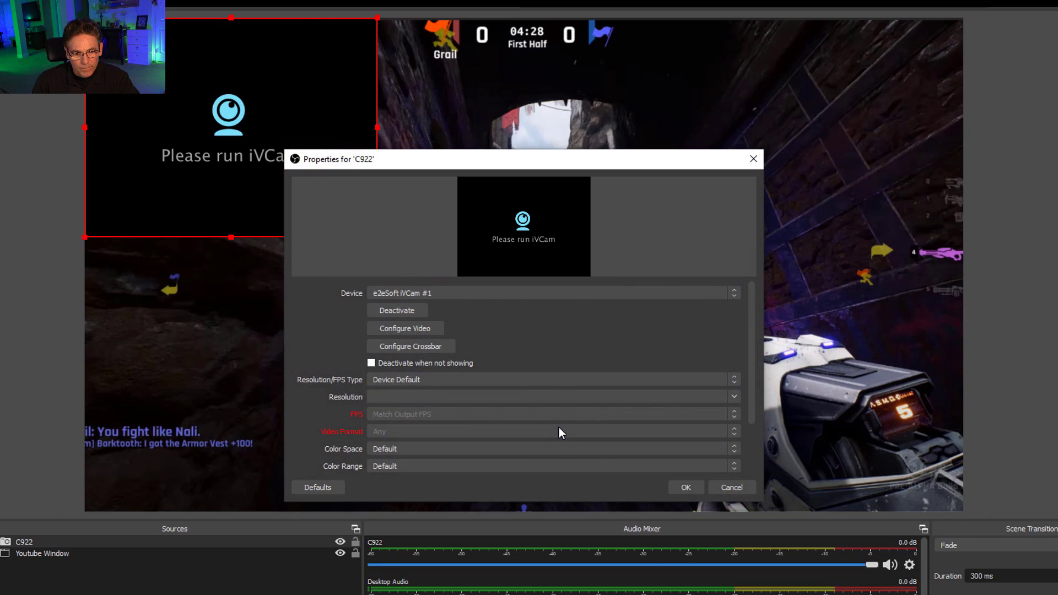
left_click(451, 293)
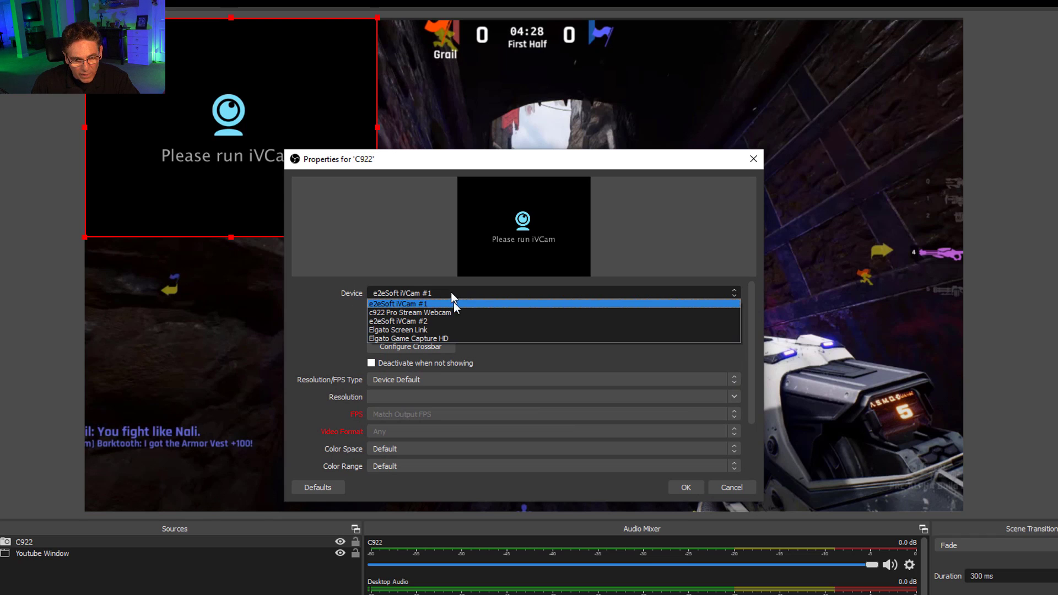
left_click(454, 309)
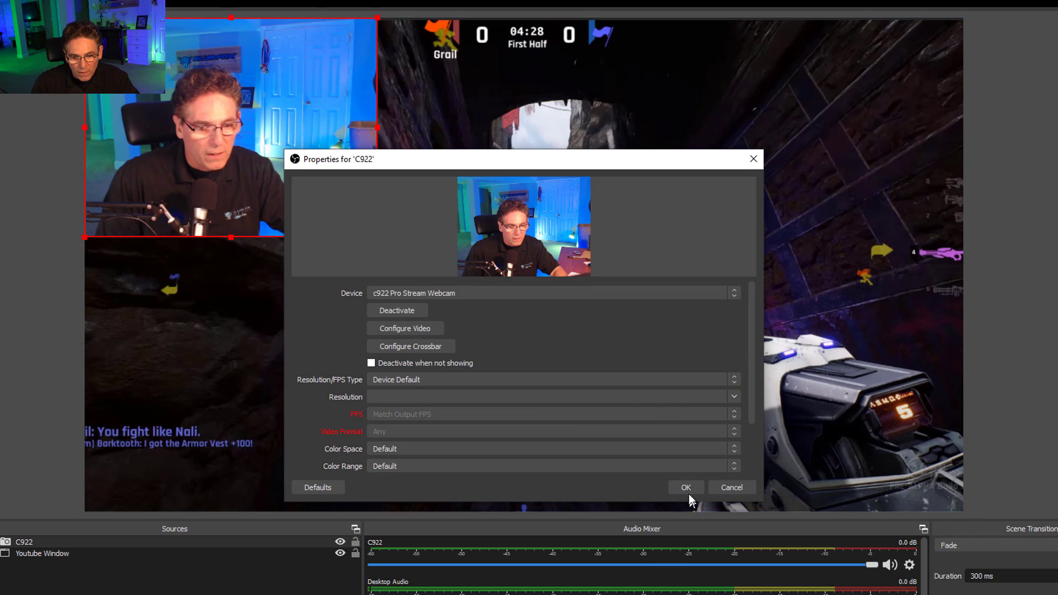
left_click(687, 487)
Crop the C922 webcam's right side, shrink it slightly and reposition it over the game video
left_click_drag(263, 167, 464, 299)
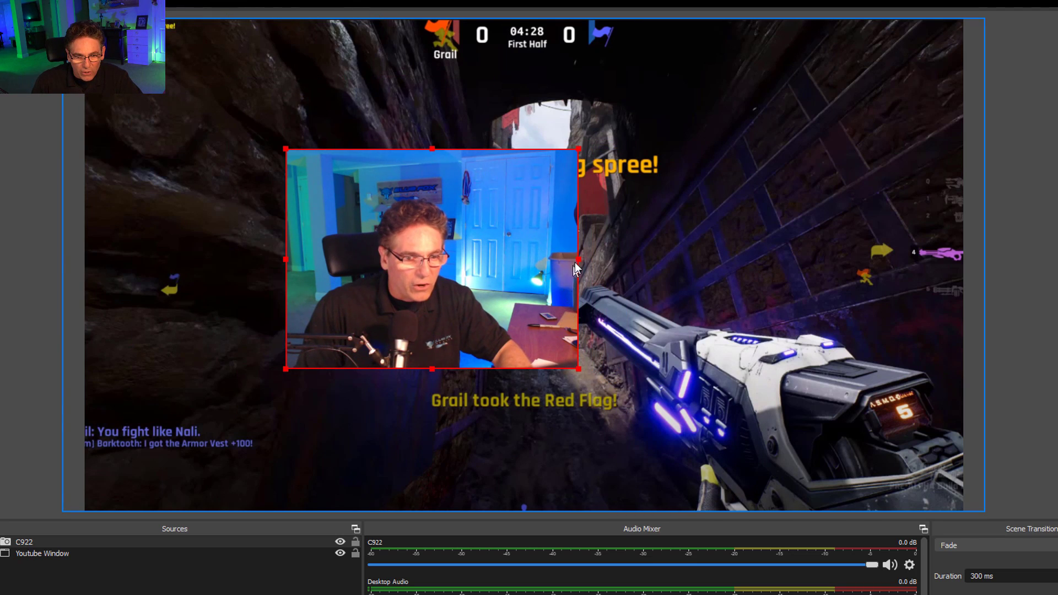
left_click_drag(578, 259, 525, 267)
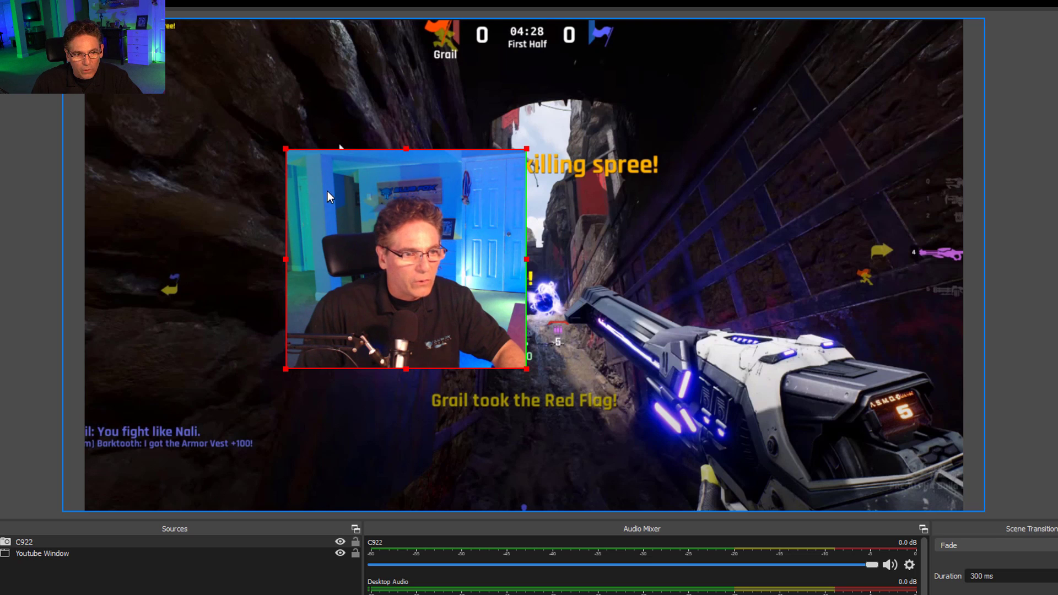
left_click_drag(312, 192, 310, 237)
left_click_drag(284, 196, 292, 205)
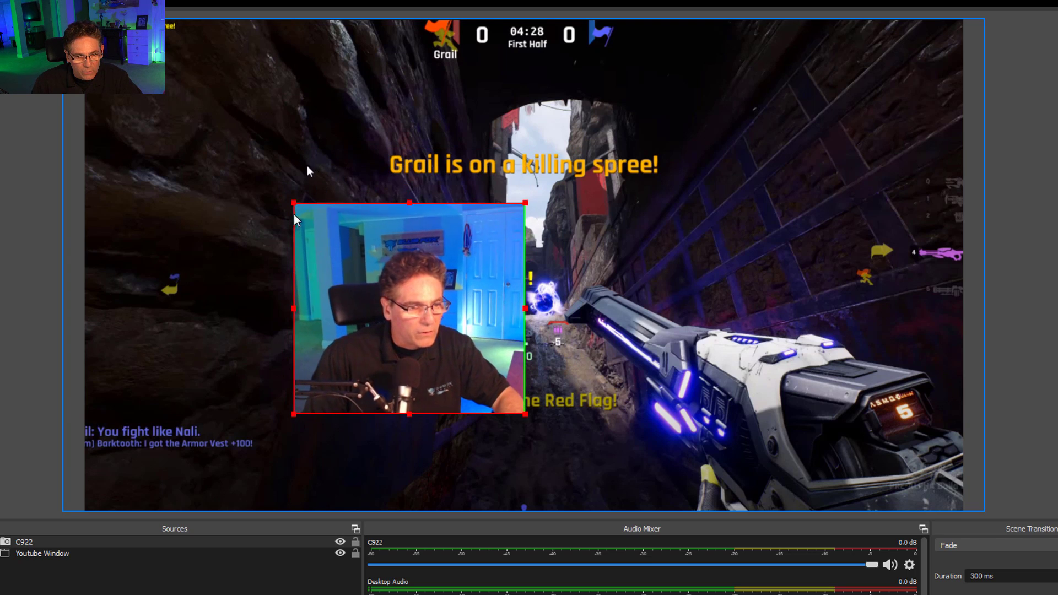
left_click_drag(358, 318, 163, 364)
left_click(998, 421)
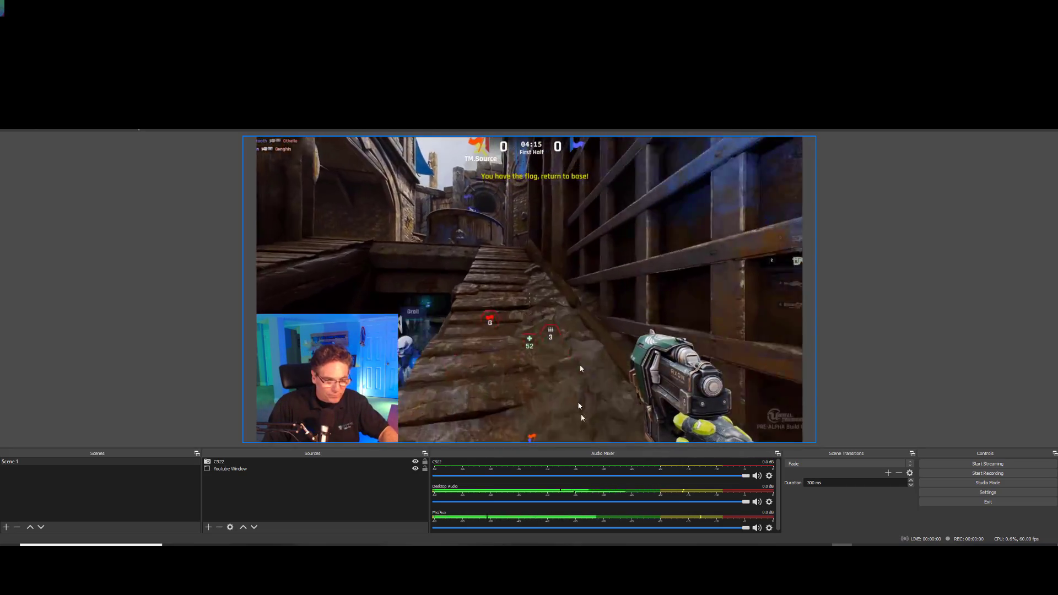
Pause the YouTube game video in the browser, then return to OBS and clear the source selection
key("alt+Tab")
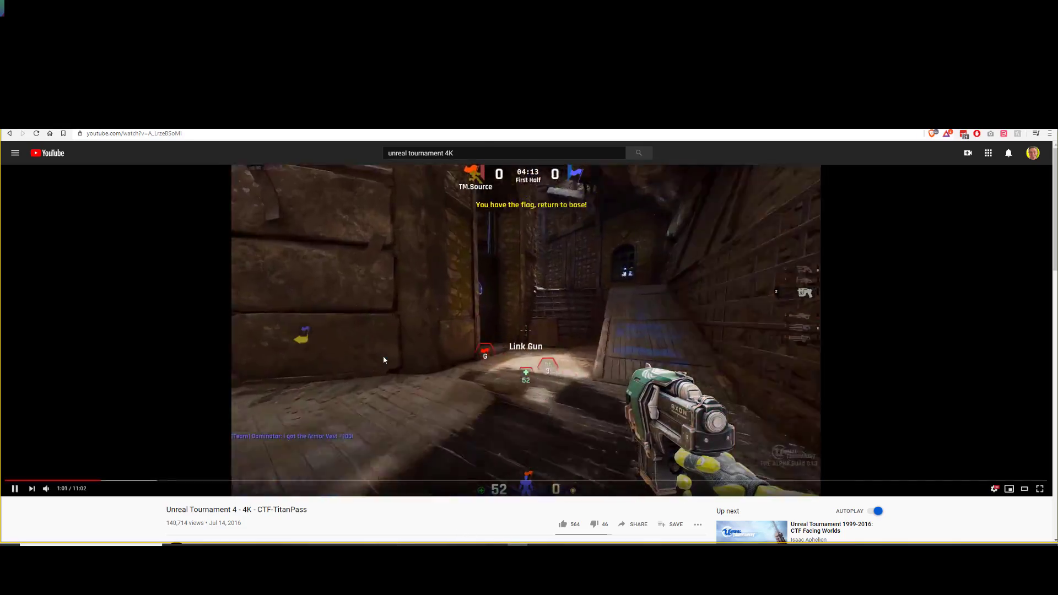
left_click(384, 359)
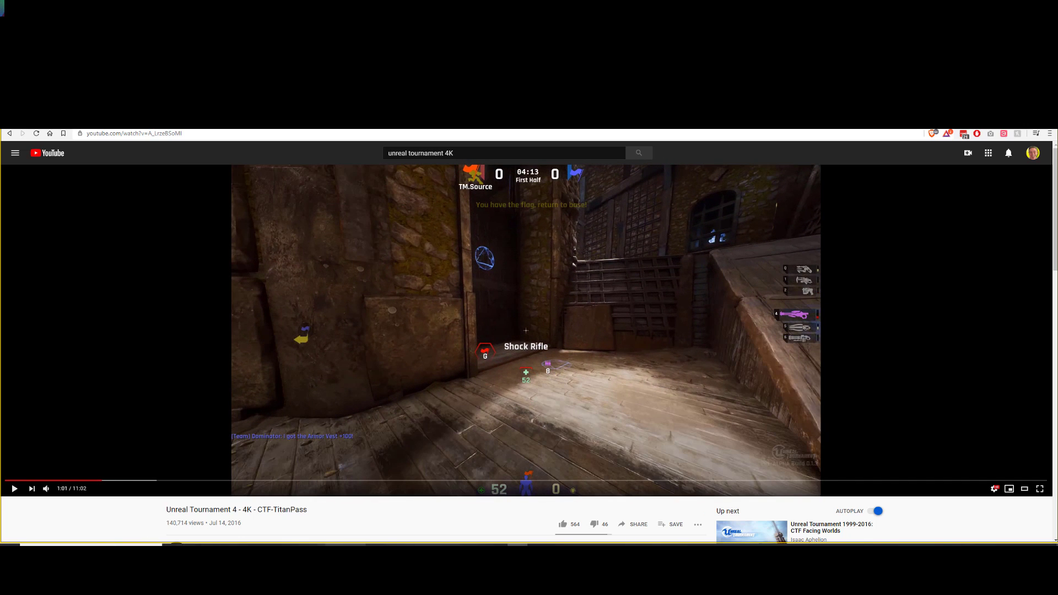
key("alt+Tab")
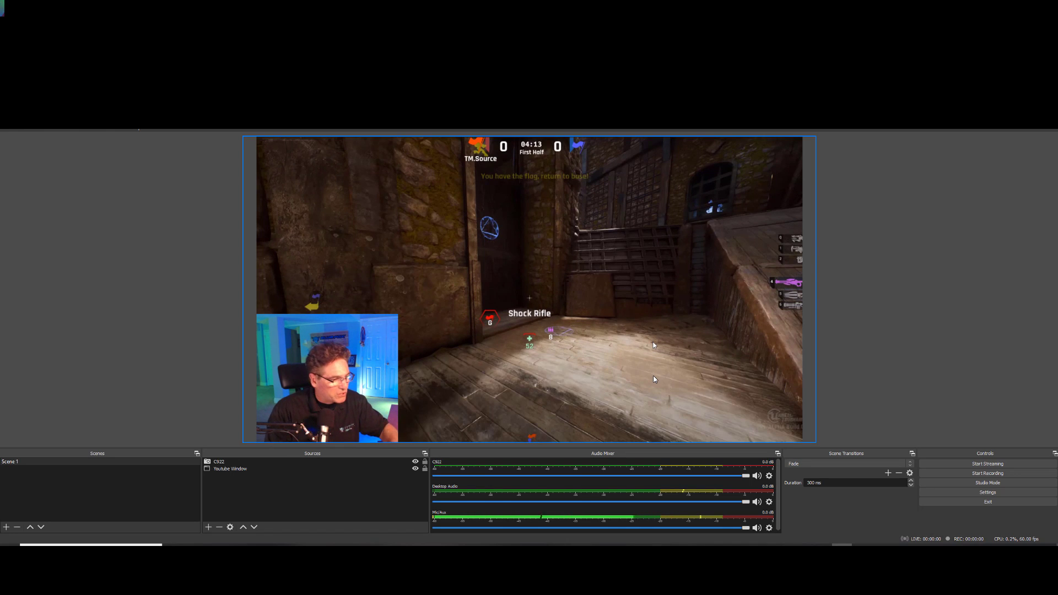
left_click(211, 480)
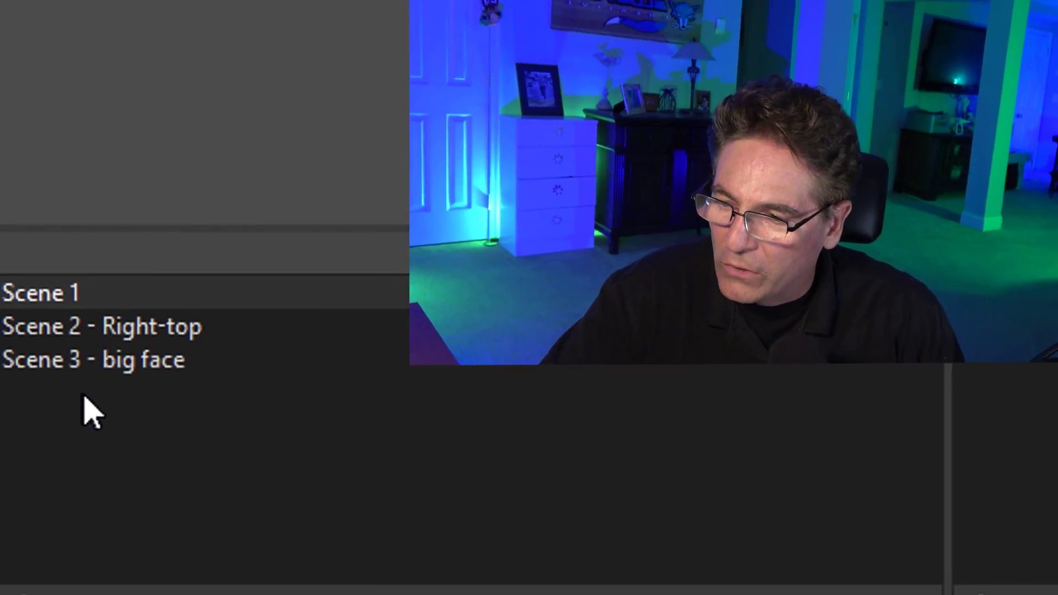
Select Scene 3 - big face and resume the game video playing in the browser
left_click(80, 350)
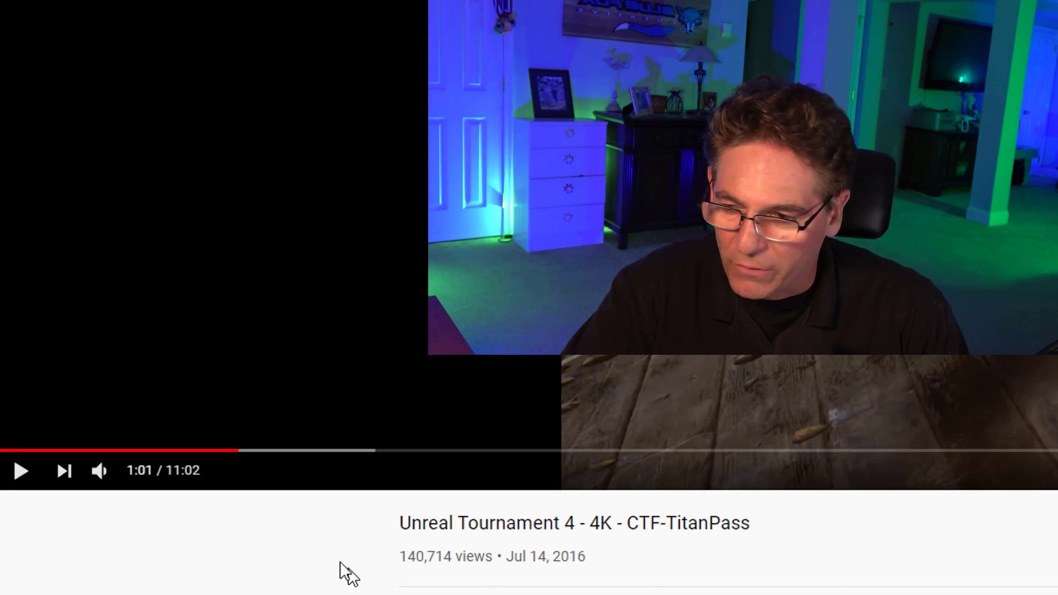
left_click(21, 471)
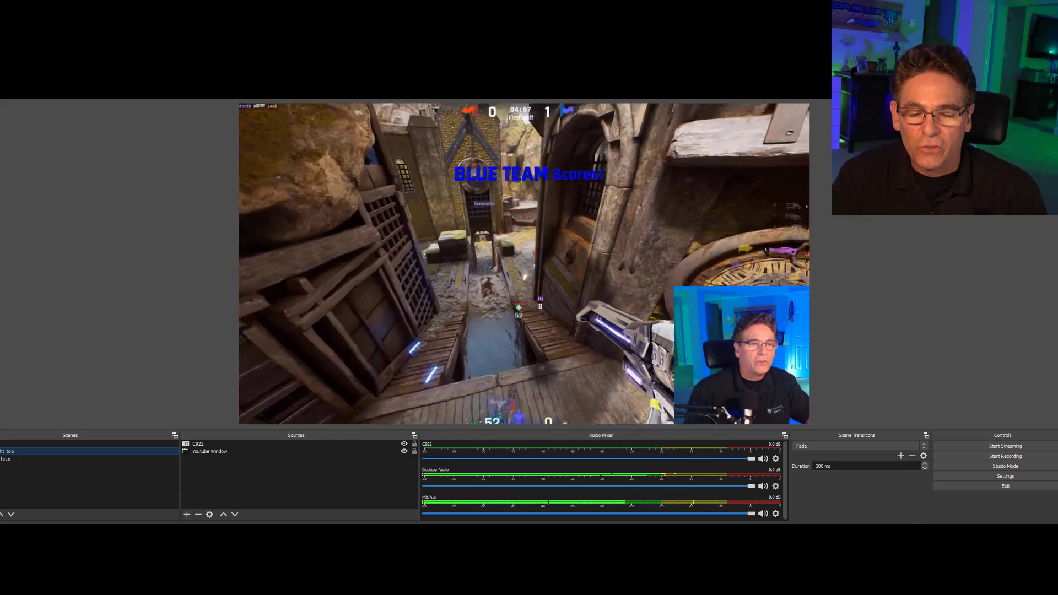
left_click(4, 462)
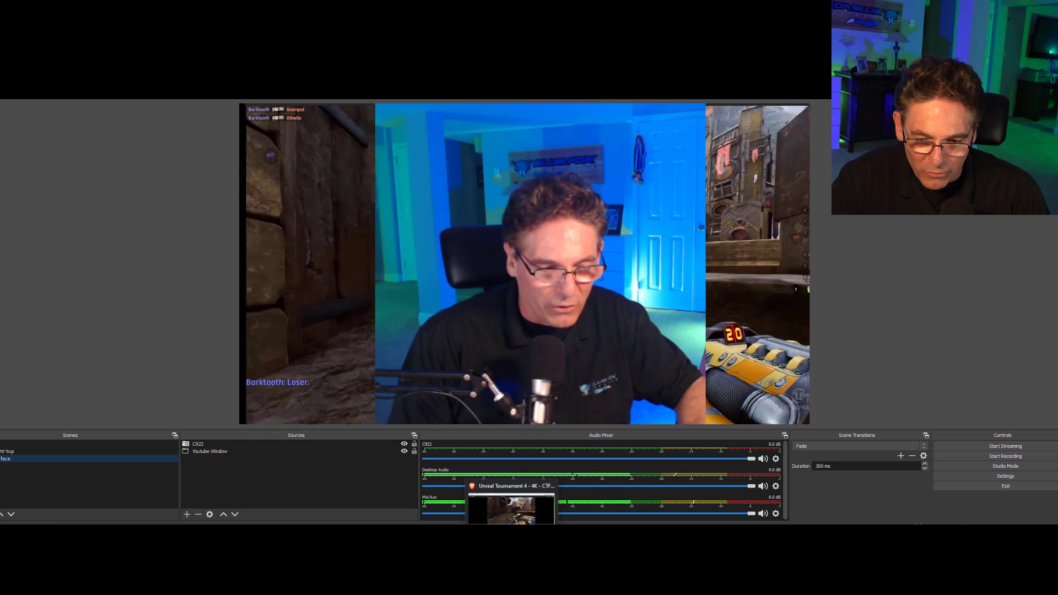
left_click(509, 502)
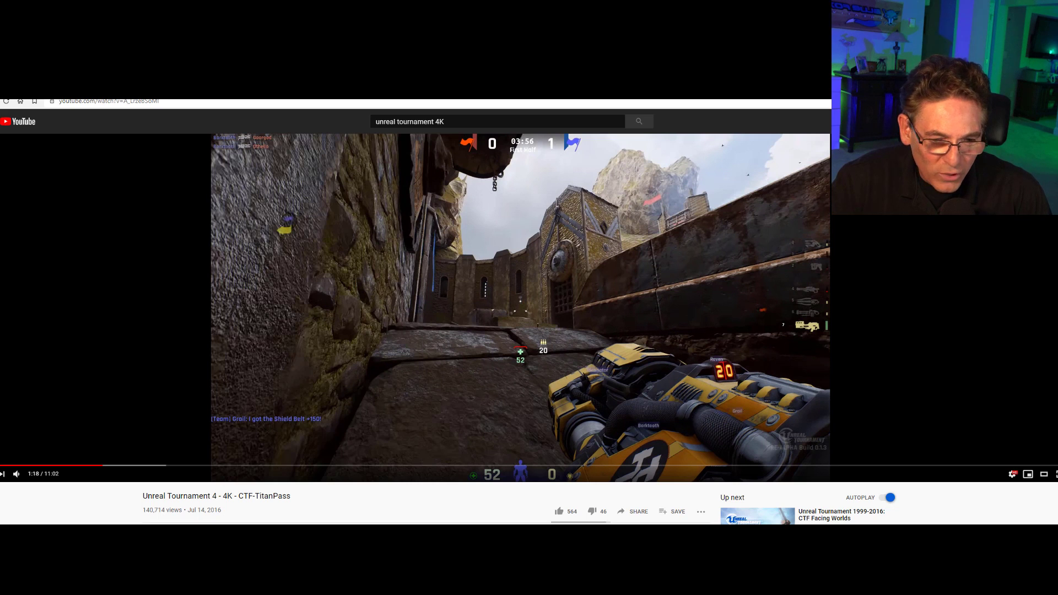
key("alt+Tab")
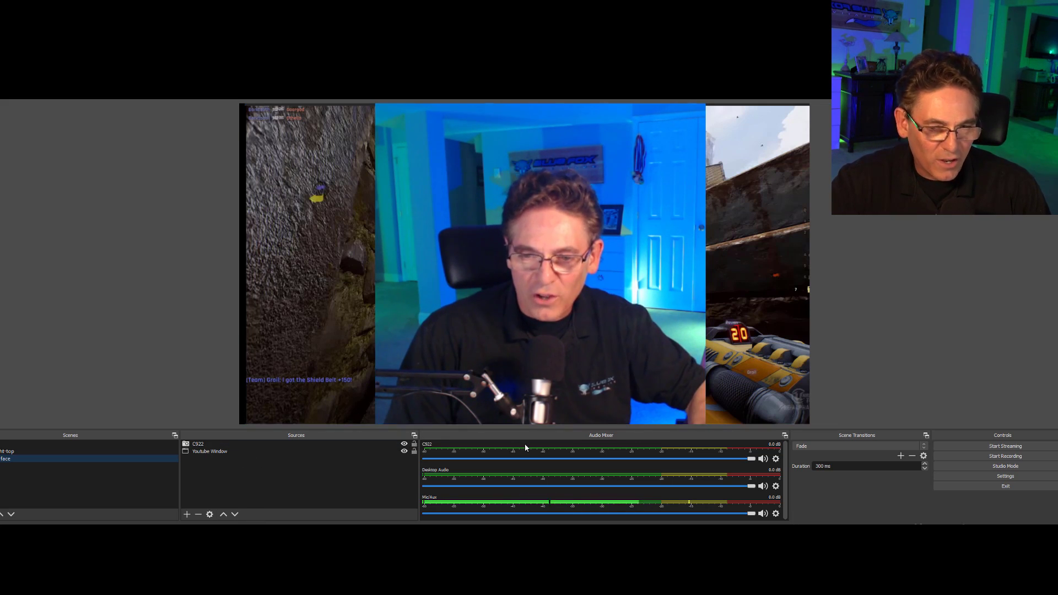
Open the Hotkeys settings page and scroll through the Scene 1, 2 and 3 entries
left_click(1010, 477)
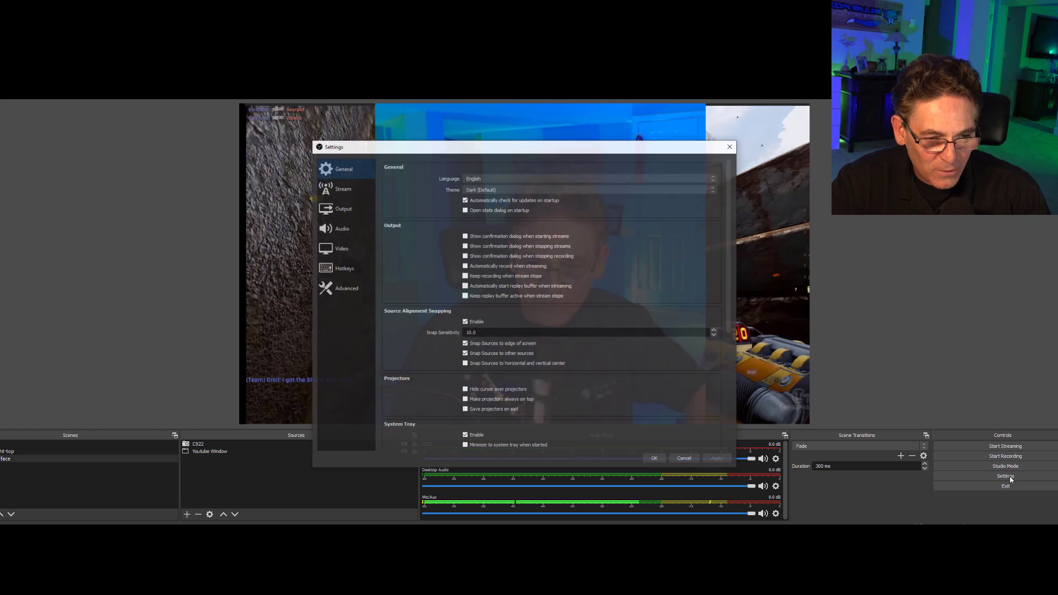
left_click(325, 272)
scroll(488, 314, "down", 5)
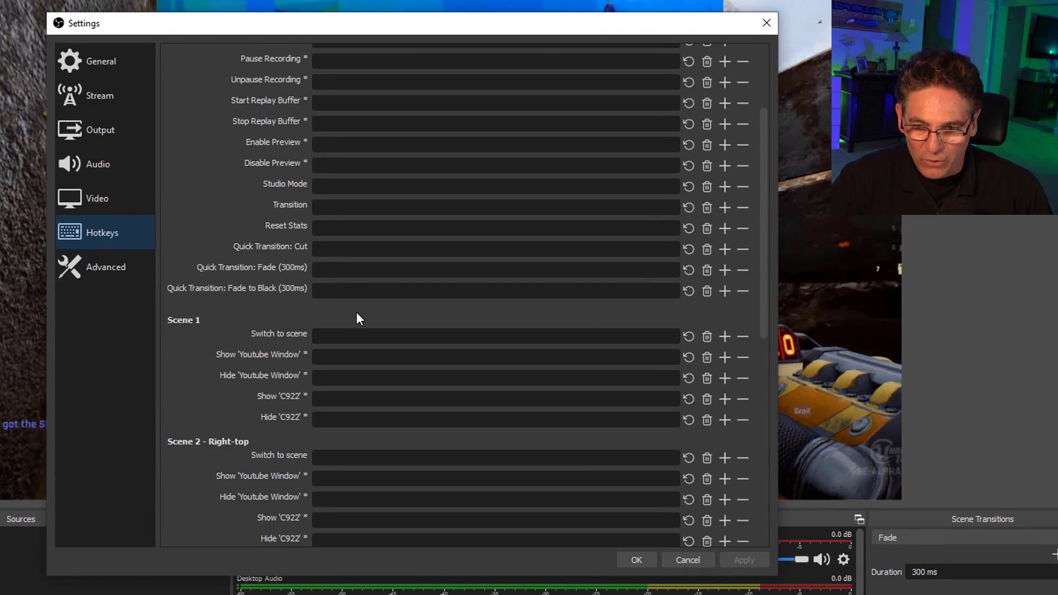
scroll(357, 311, "down", 2)
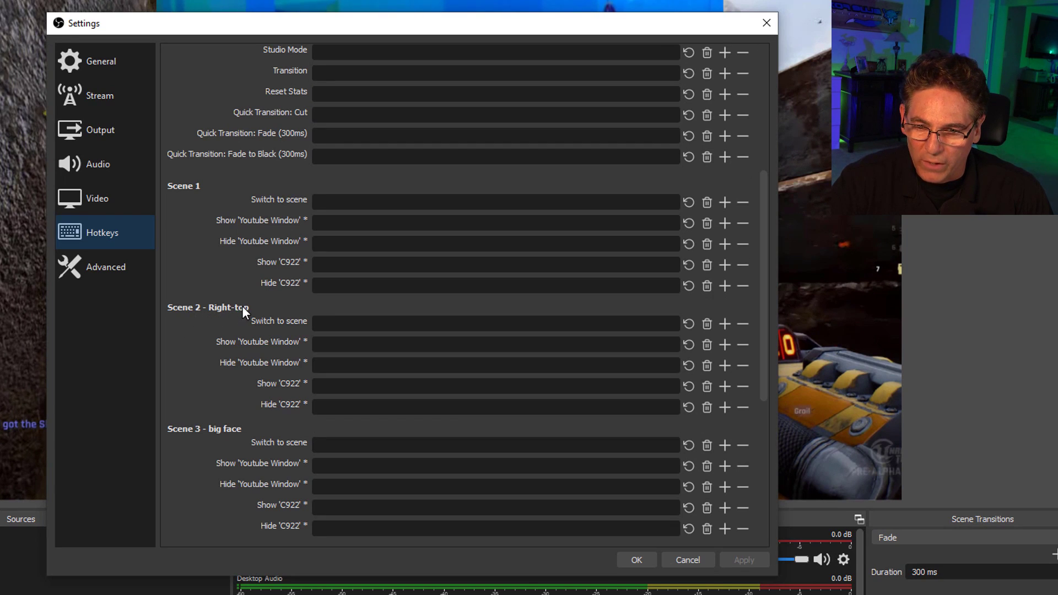
scroll(236, 425, "down", 5)
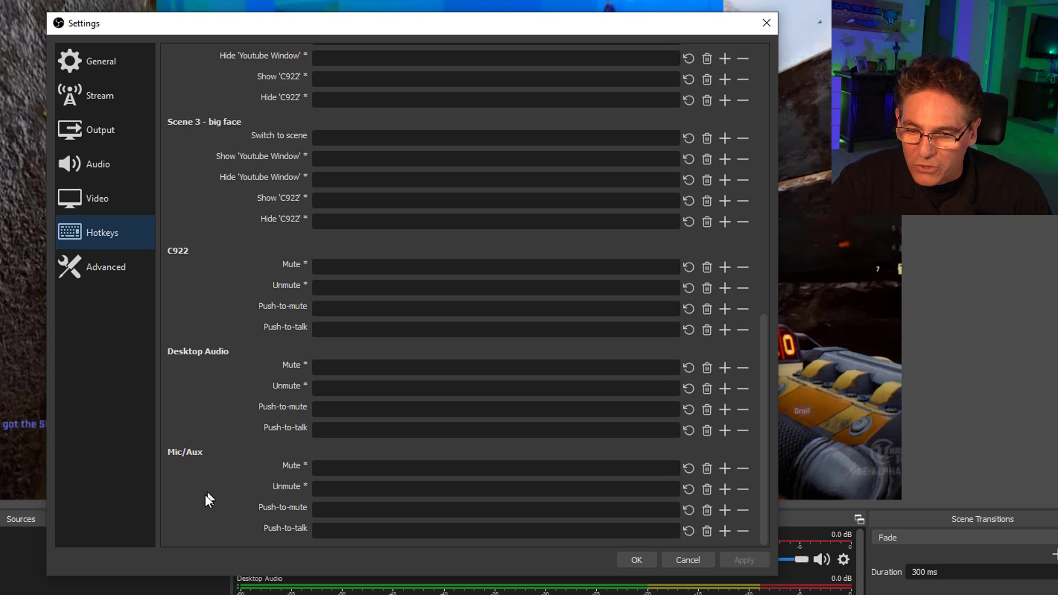
scroll(218, 484, "up", 3)
scroll(266, 469, "down", 3)
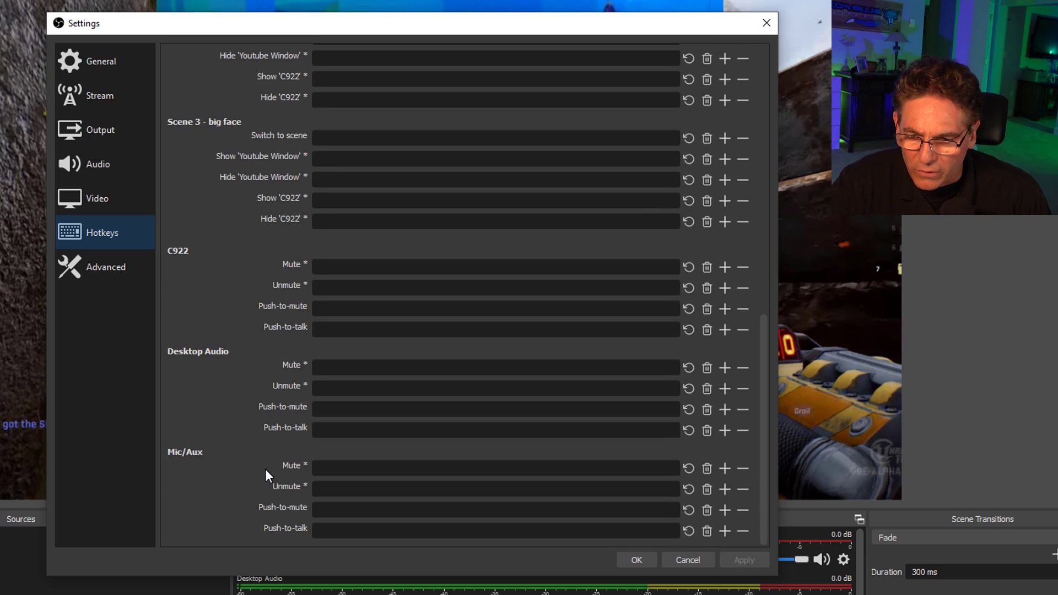
scroll(266, 469, "up", 20)
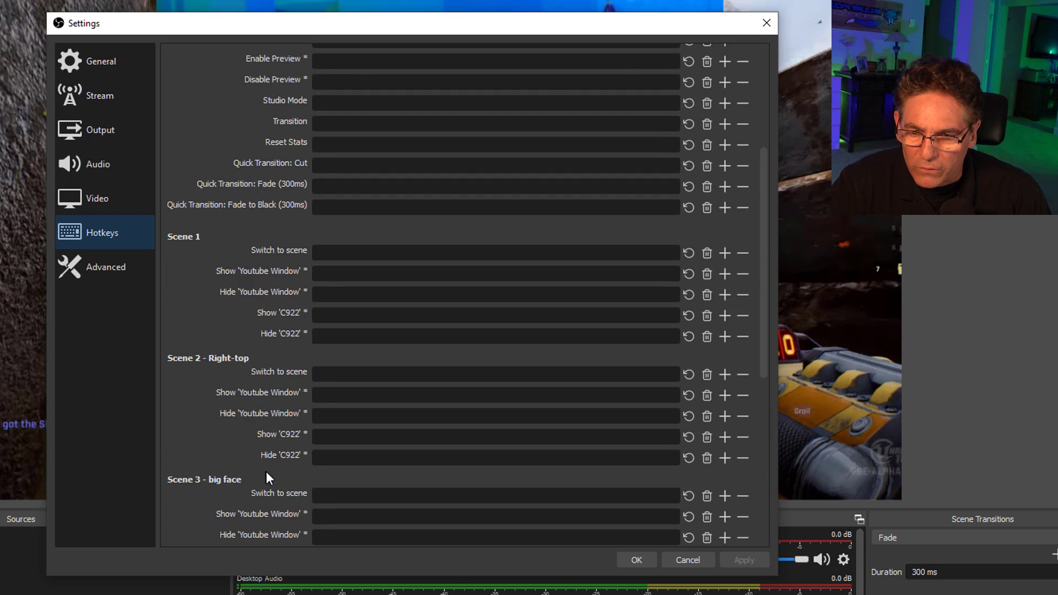
scroll(269, 471, "down", 18)
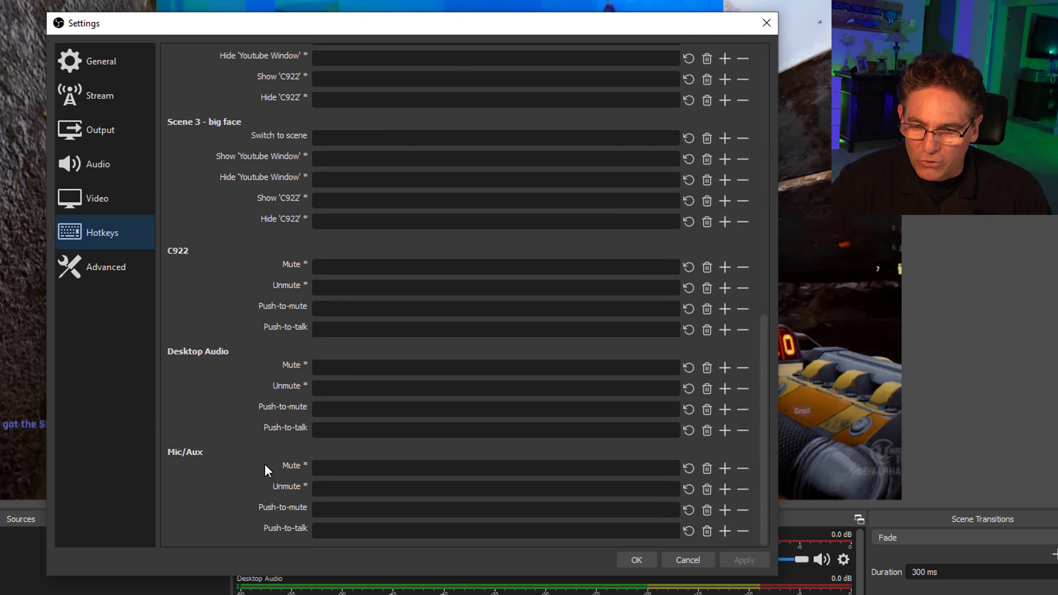
scroll(210, 441, "up", 4)
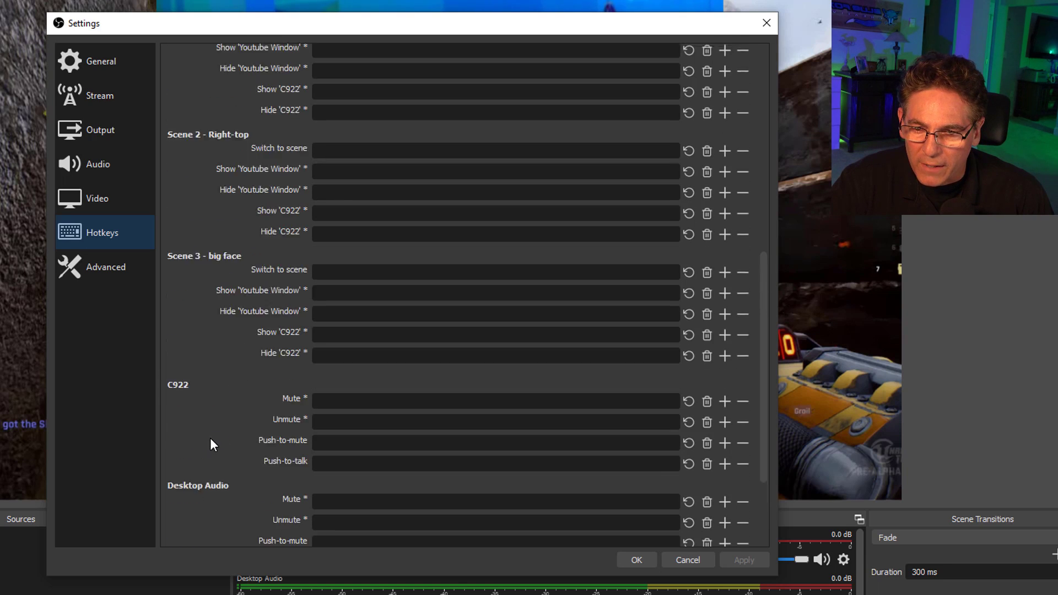
scroll(282, 444, "up", 4)
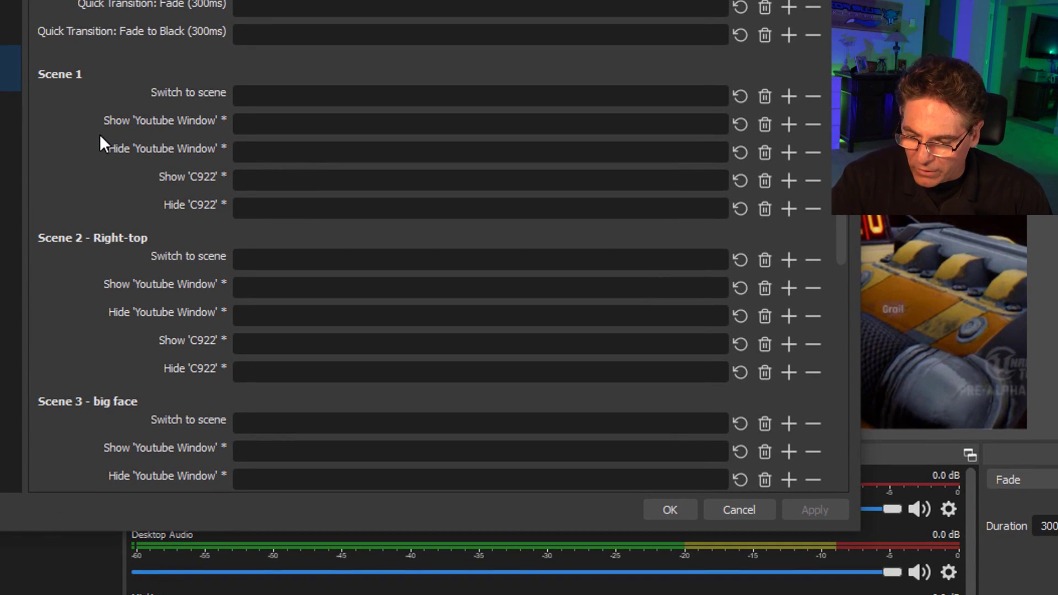
Assign Z to Scene 1 and X to Scene 2 as their switch-to-scene hotkeys
left_click(268, 104)
key("z")
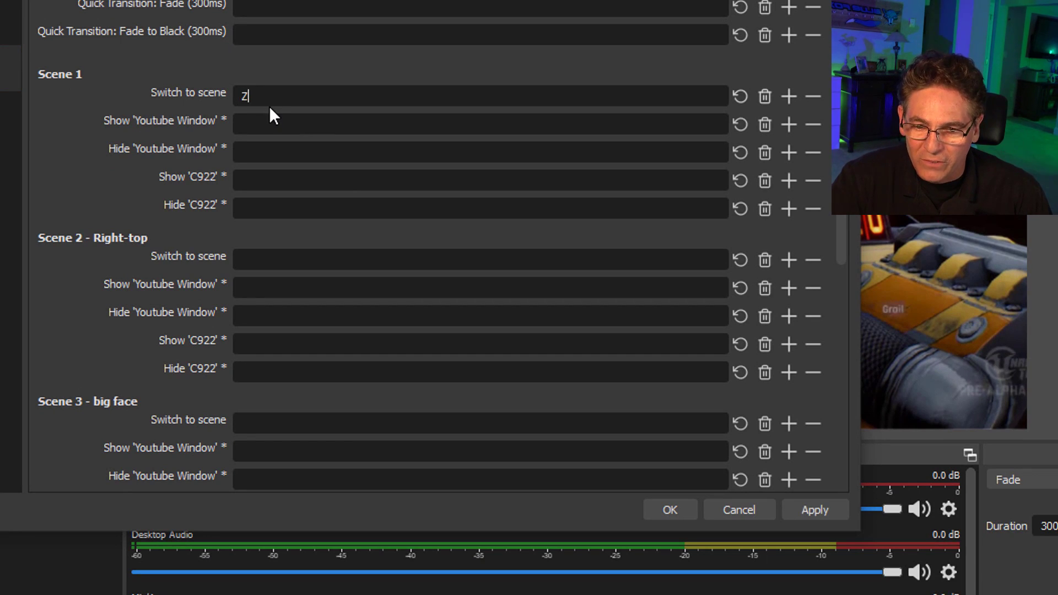
left_click(259, 264)
key("x")
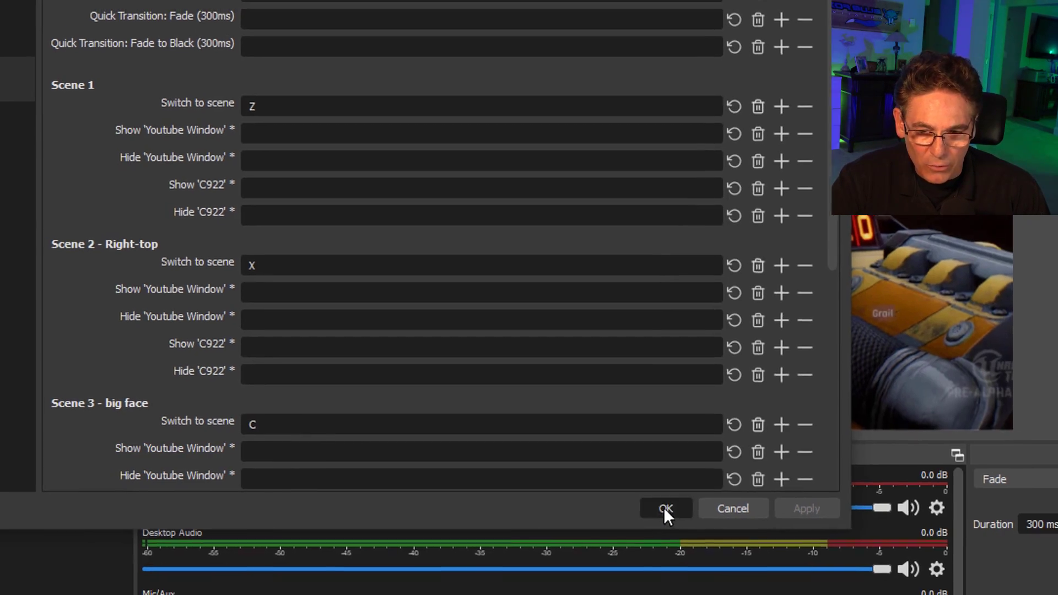
Save the hotkey settings and test scene switching with X and C
left_click(669, 507)
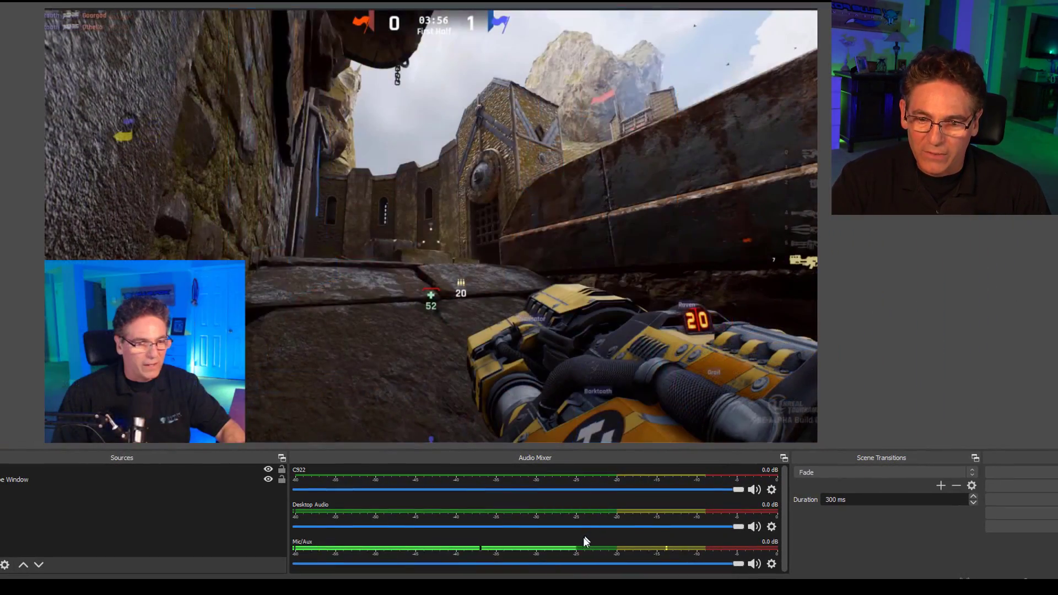
key("x")
key("c")
key("x")
Cycle through Z, X and C again, ending on Scene 1, and select the game source
key("z")
key("x")
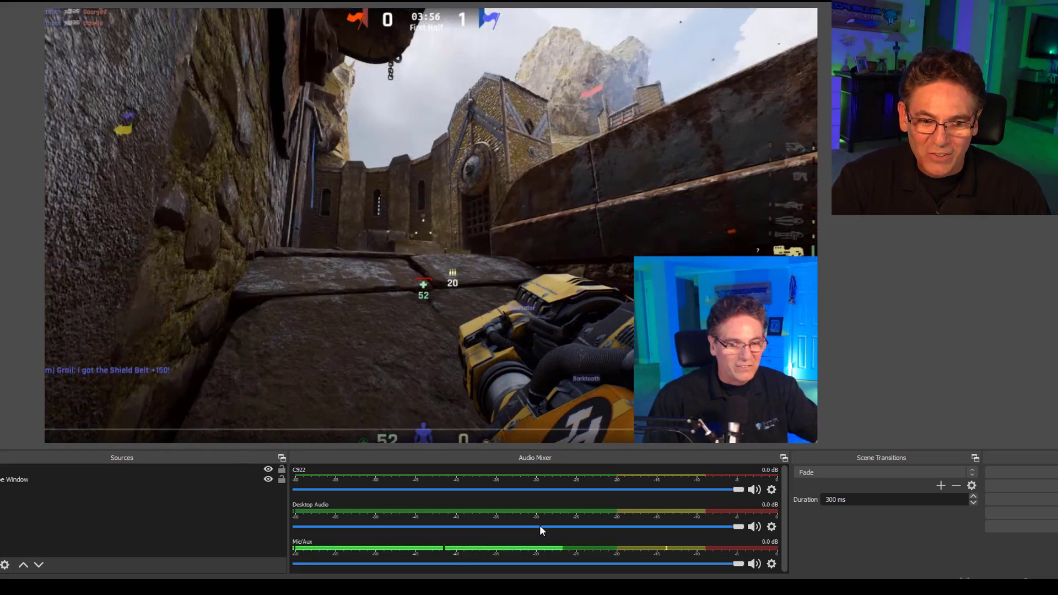
key("c")
key("z")
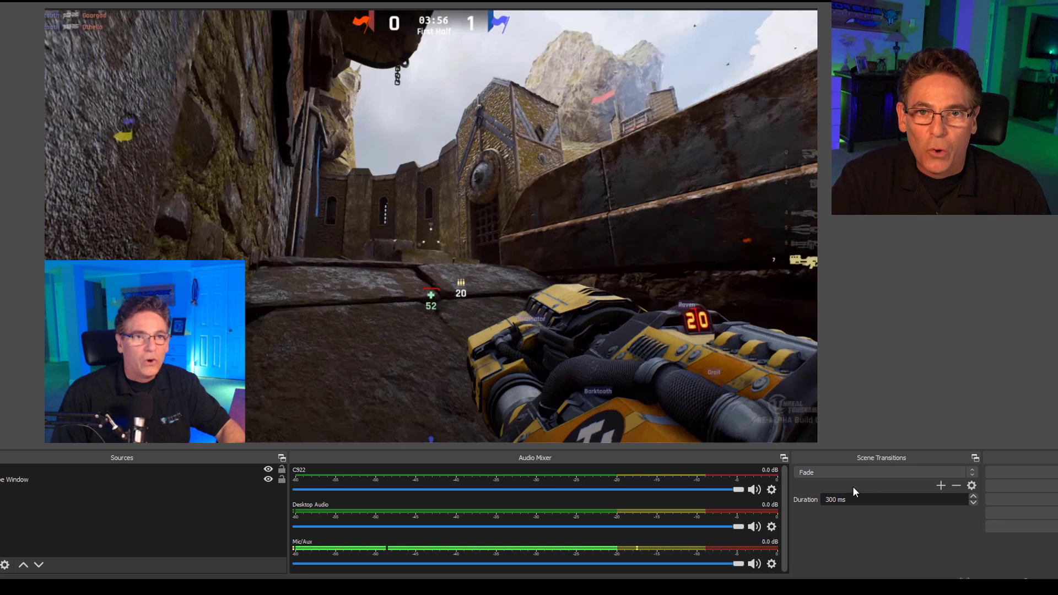
left_click(617, 313)
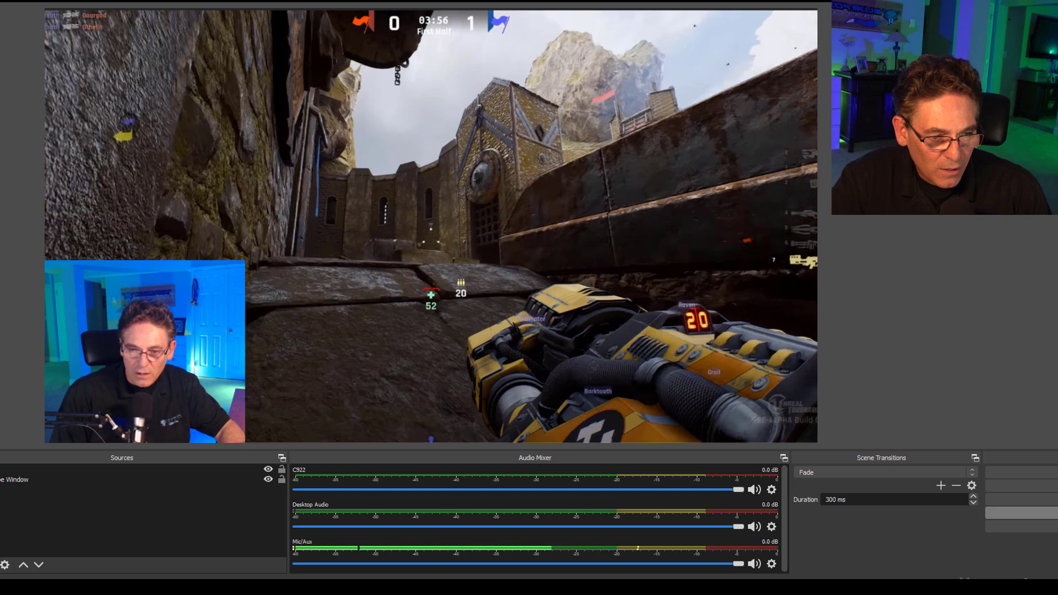
Reopen the Hotkeys settings and set Scene 1's switch-to-scene hotkey to Shift + Z
left_click(1047, 513)
left_click(181, 233)
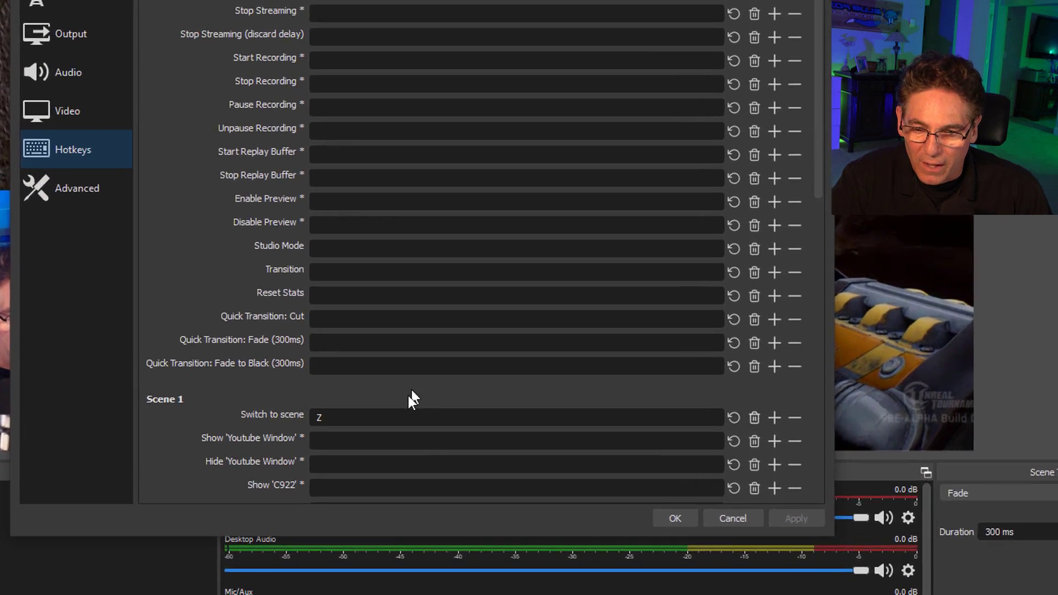
scroll(419, 403, "down", 3)
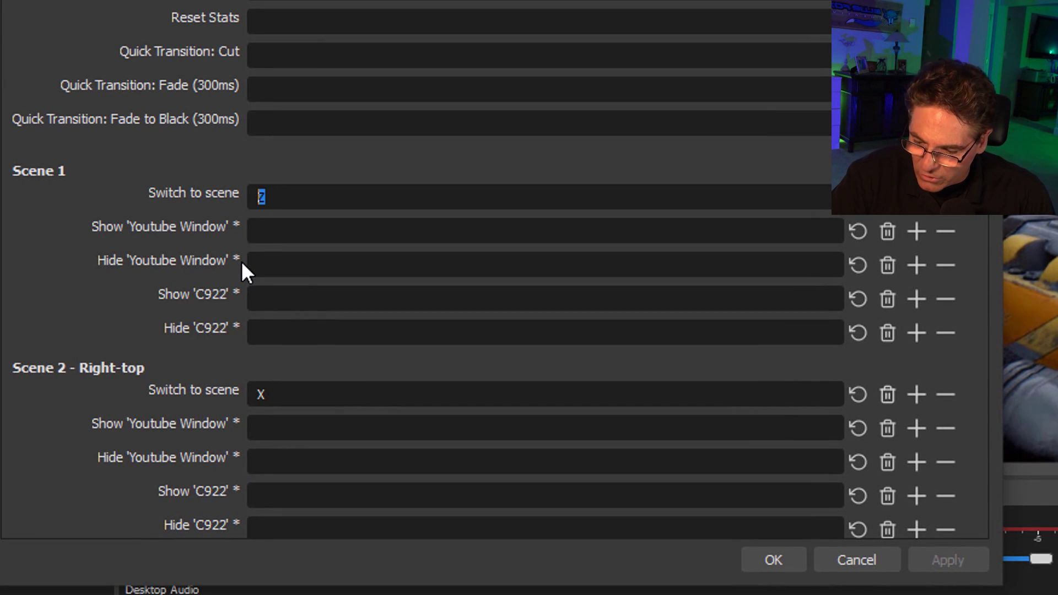
key("shift+z")
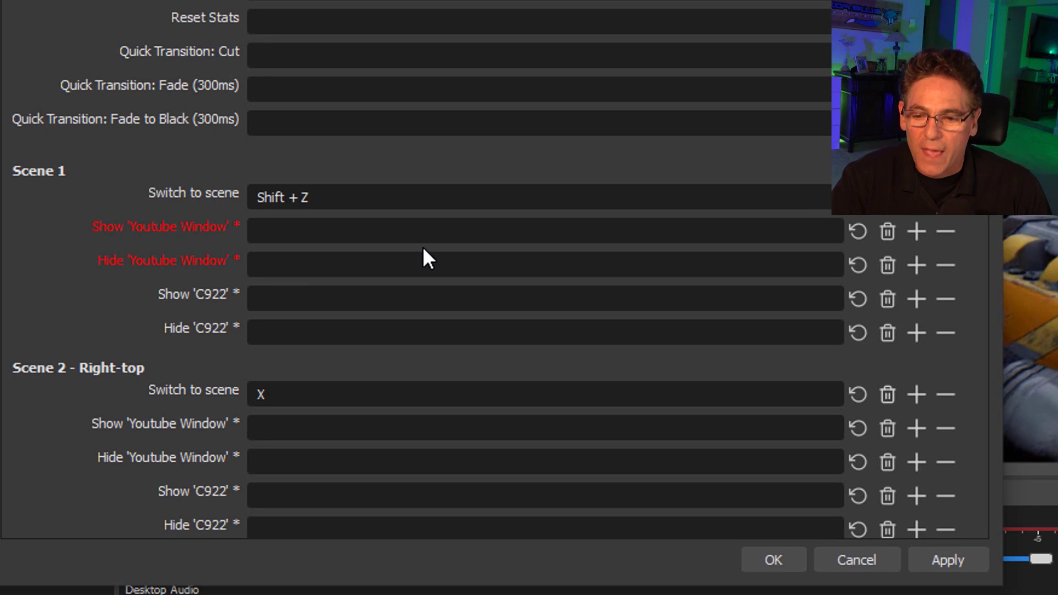